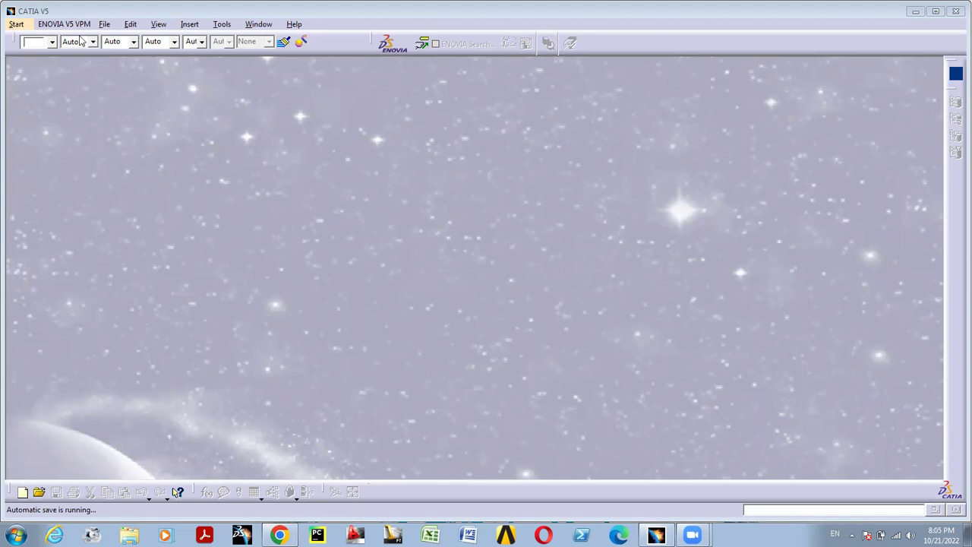
Create a new part named Part1 in the Wireframe and Surface Design workbench
{"action": "left_click", "coordinate": [17, 25]}
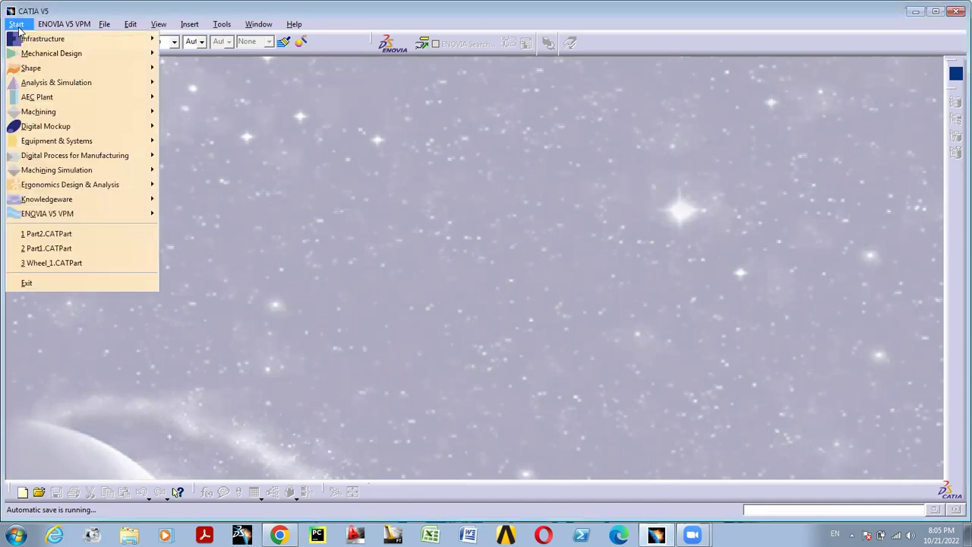
{"action": "mouse_move", "coordinate": [42, 55]}
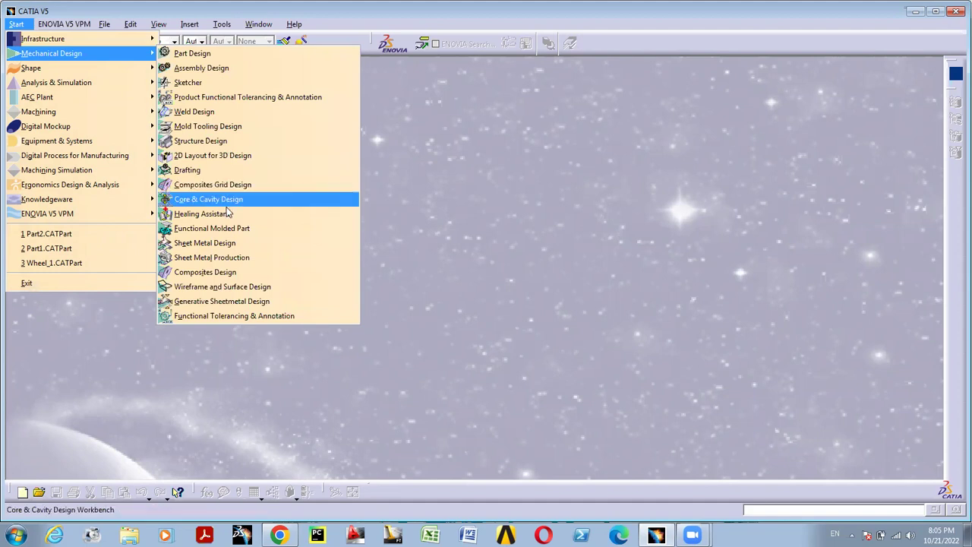
{"action": "left_click", "coordinate": [267, 291]}
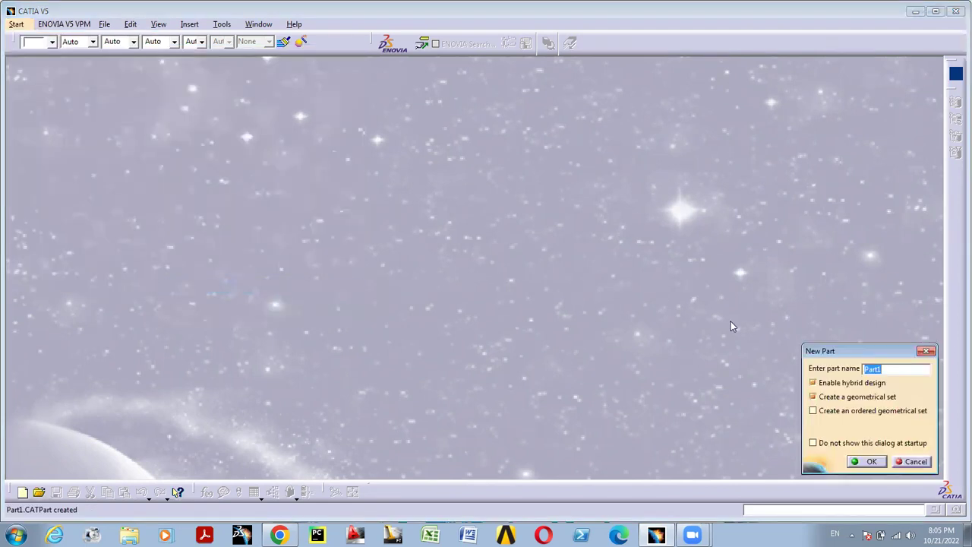
{"action": "left_click", "coordinate": [866, 463]}
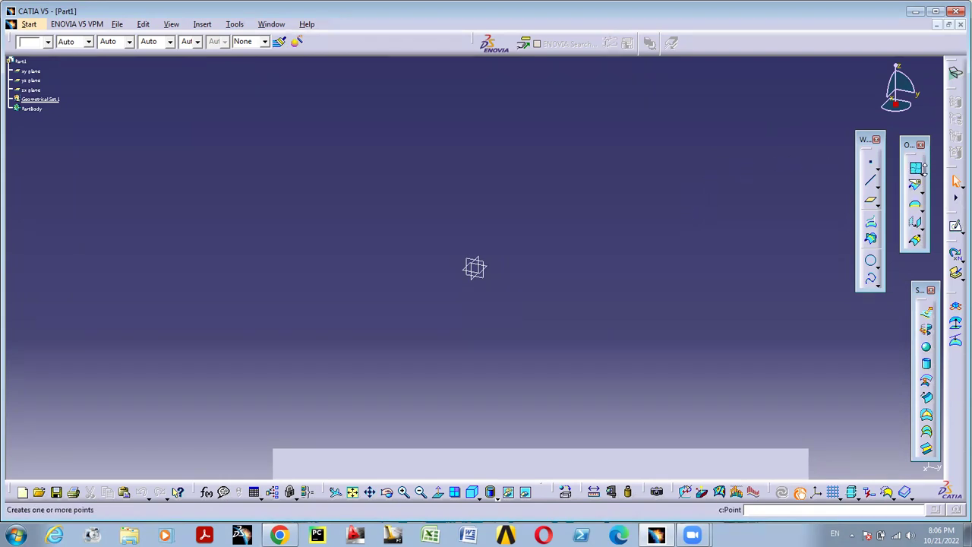
{"action": "left_click", "coordinate": [920, 189]}
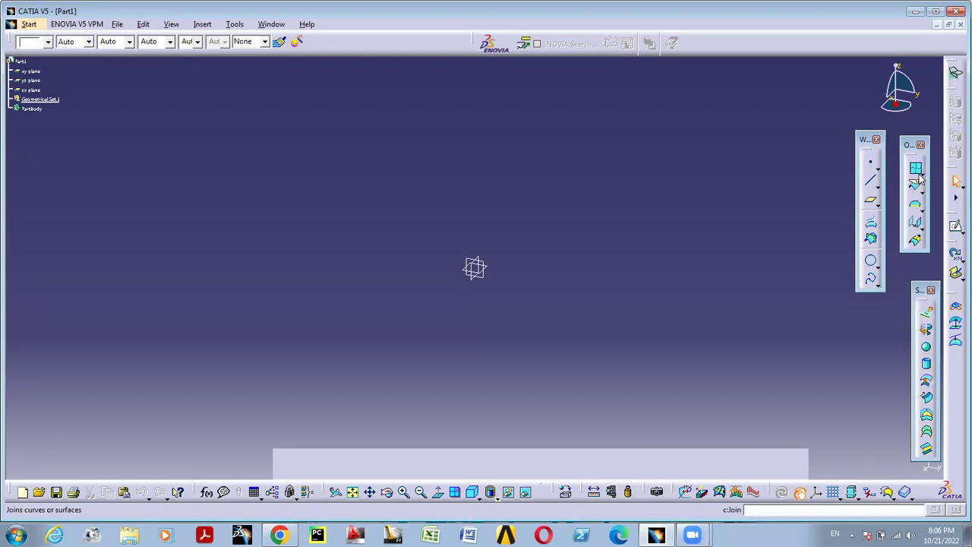
{"action": "left_click", "coordinate": [920, 189]}
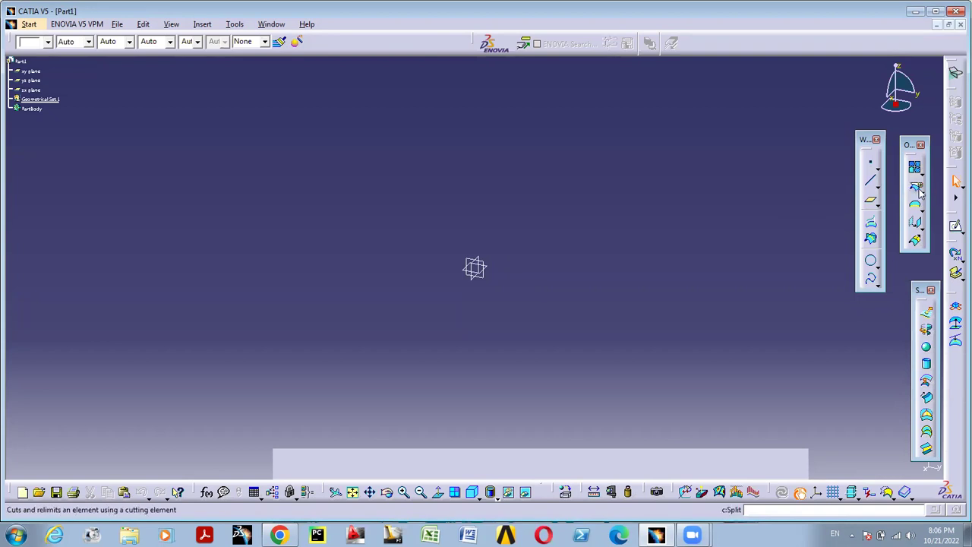
{"action": "left_click", "coordinate": [920, 189]}
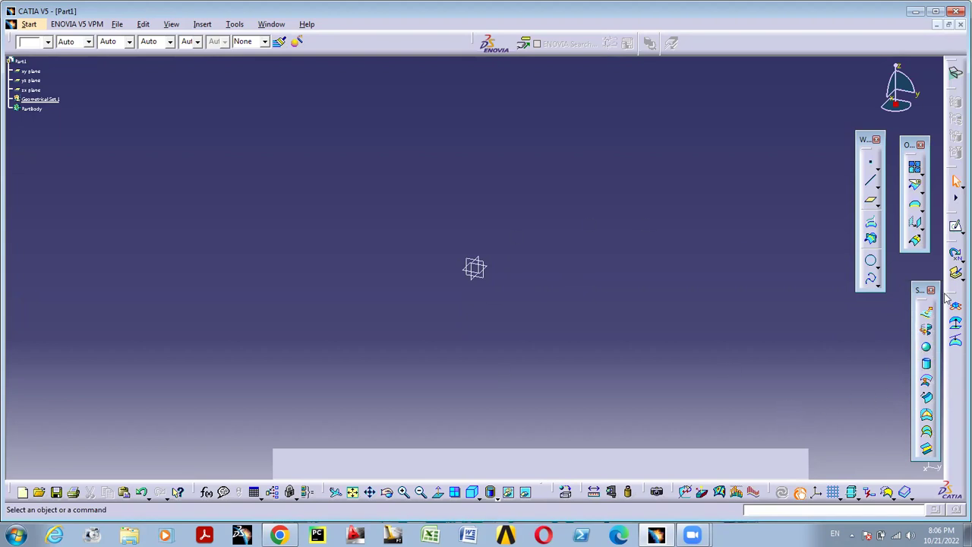
{"action": "left_click", "coordinate": [925, 347]}
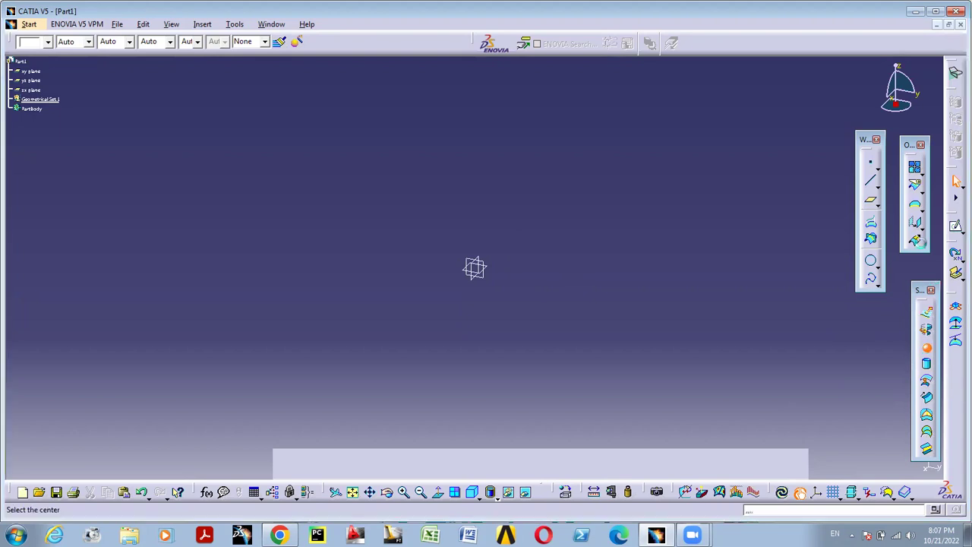
{"action": "left_click", "coordinate": [923, 286]}
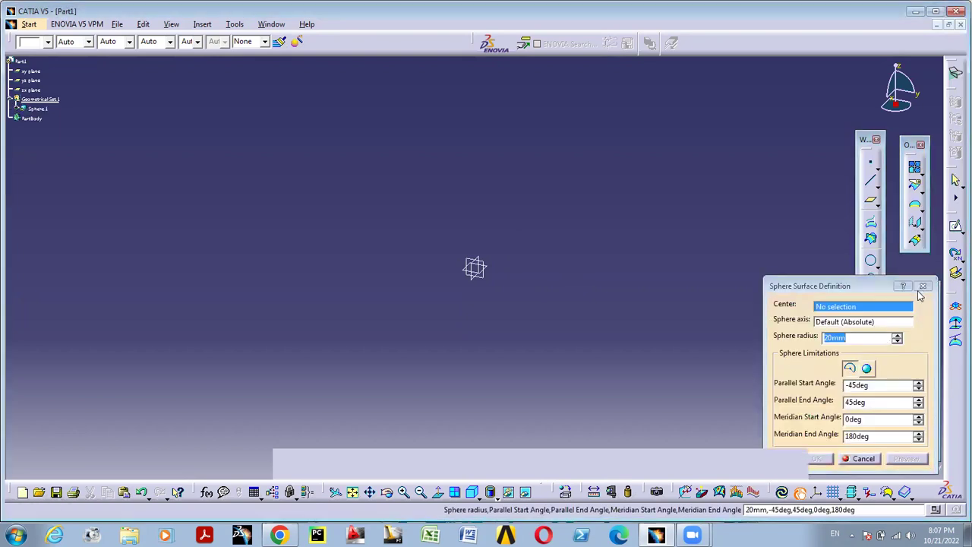
Create a reference point at the origin using coordinates X 0 mm, Y 0 mm and Z 0 mm
{"action": "left_click", "coordinate": [871, 165]}
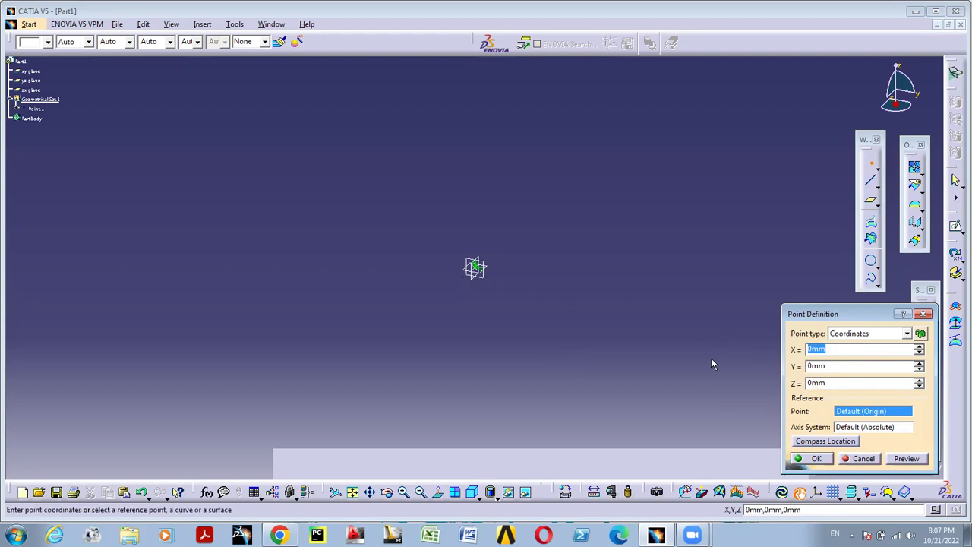
{"action": "left_click", "coordinate": [811, 349]}
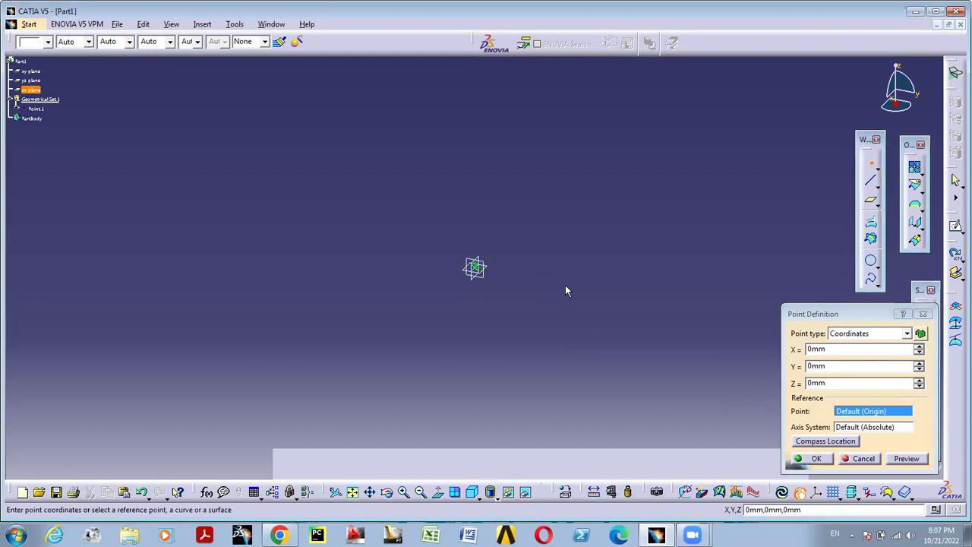
{"action": "left_click", "coordinate": [814, 458]}
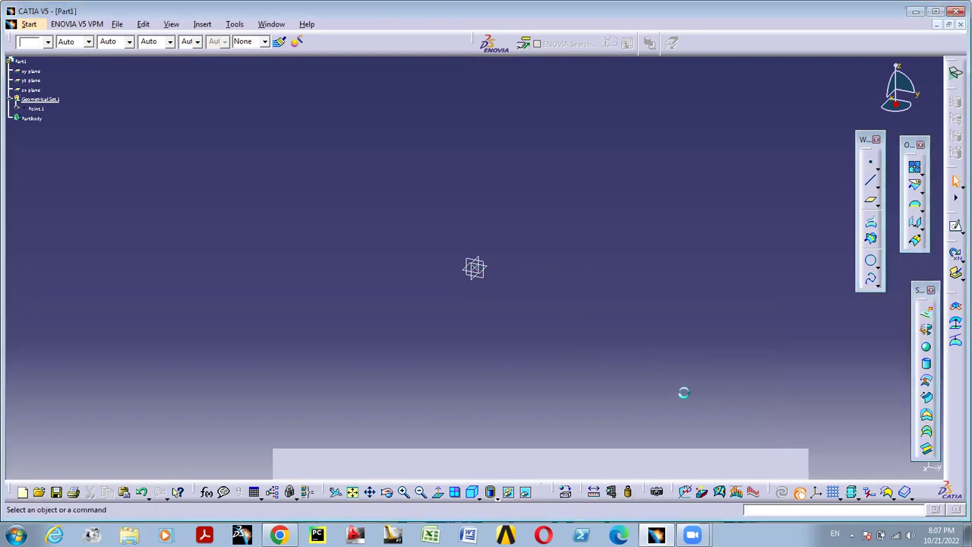
{"action": "left_click", "coordinate": [475, 267]}
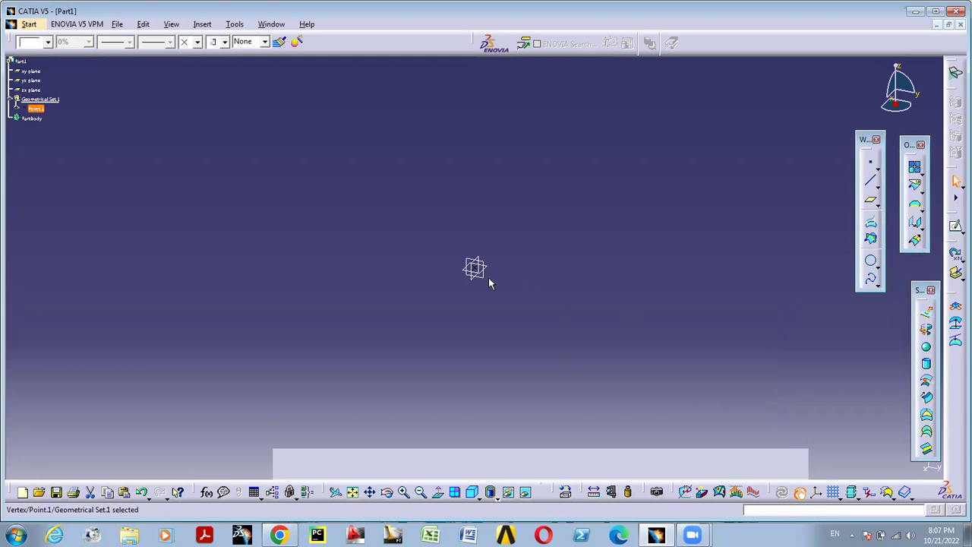
{"action": "left_click", "coordinate": [454, 275]}
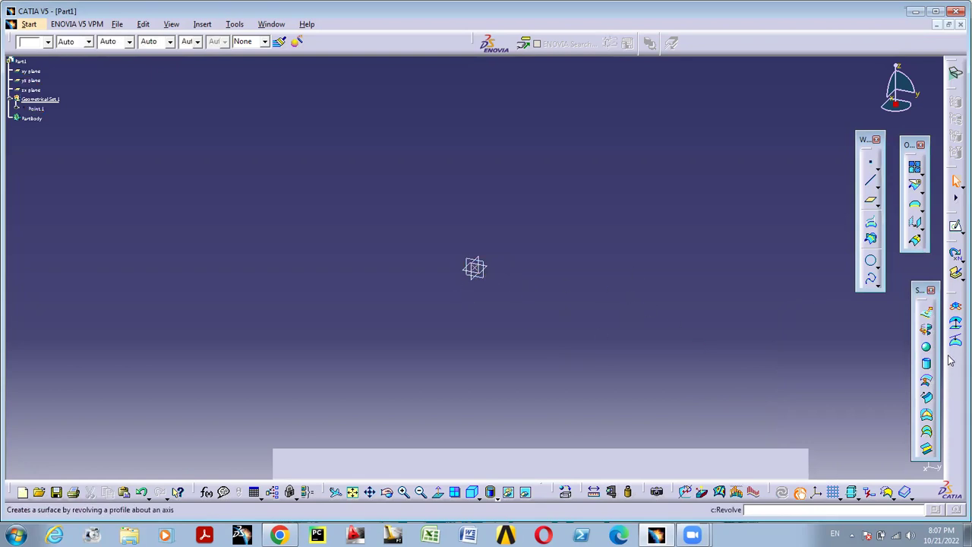
Create a whole sphere surface centred on the origin point with a radius of 76 mm
{"action": "left_click", "coordinate": [926, 347]}
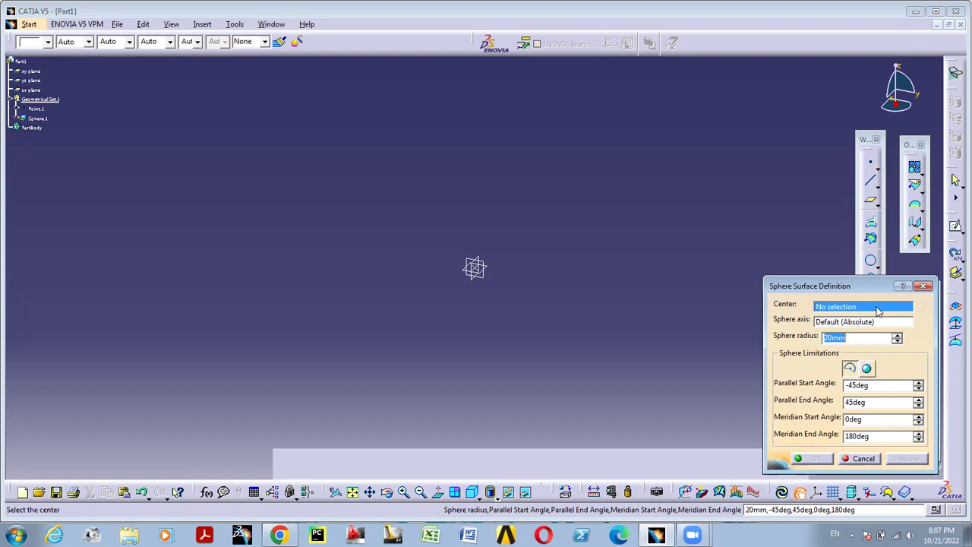
{"action": "left_click", "coordinate": [479, 268]}
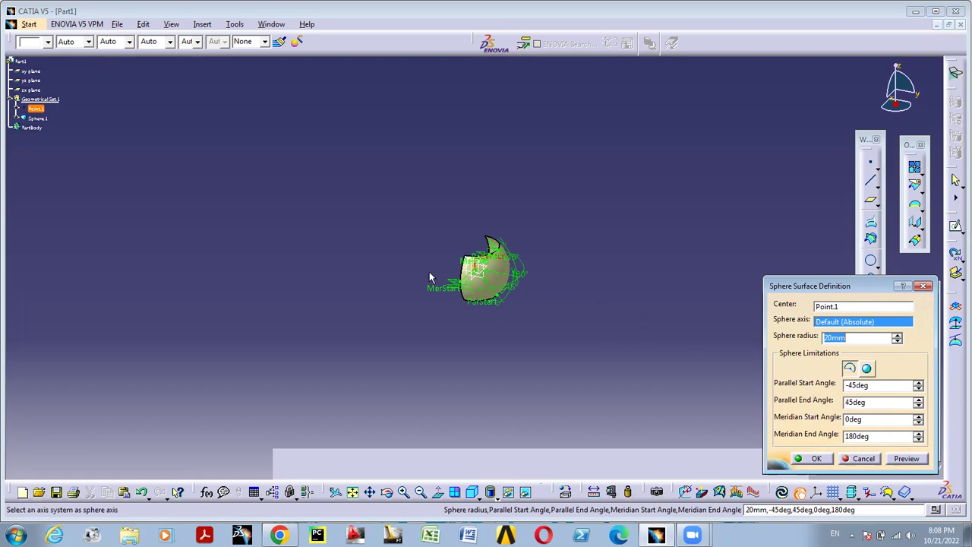
{"action": "left_click_drag", "start_coordinate": [450, 285], "coordinate": [498, 255]}
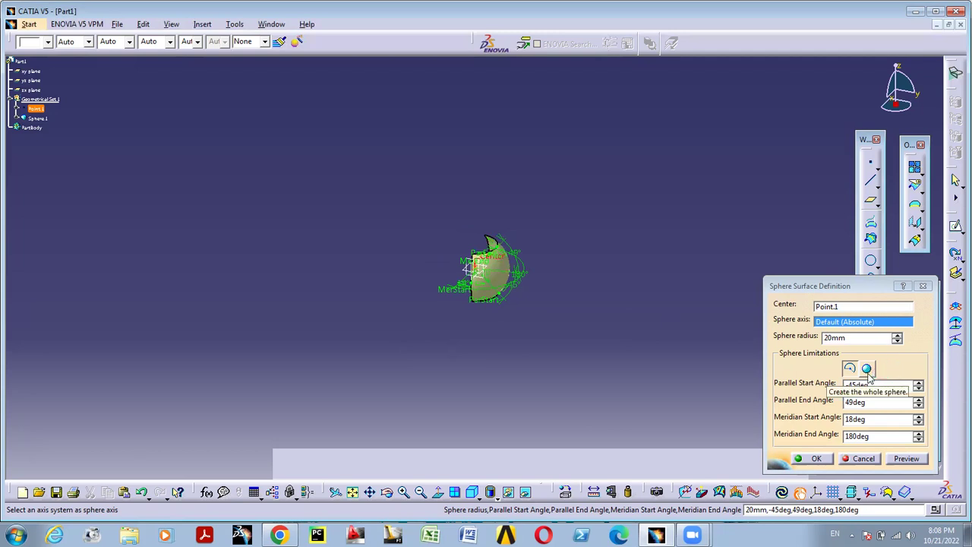
{"action": "left_click", "coordinate": [866, 369]}
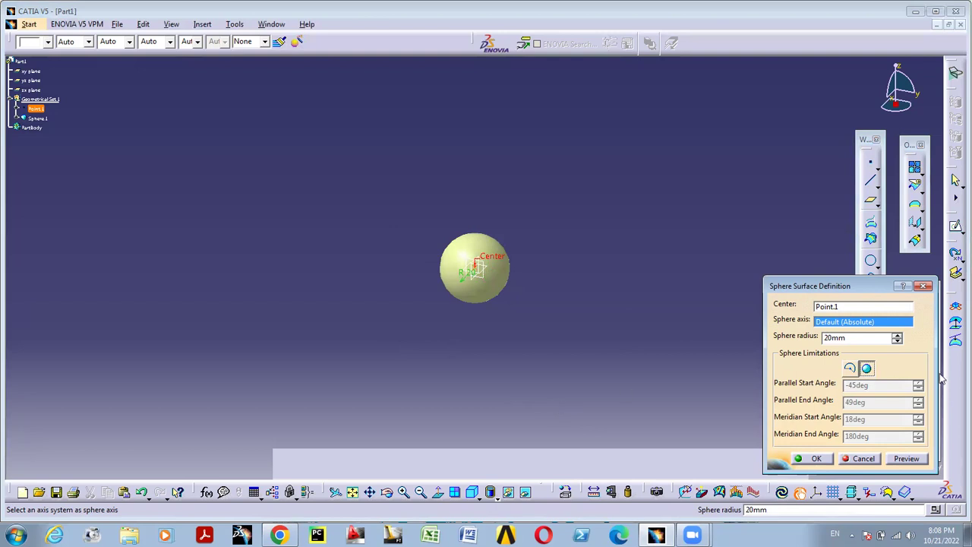
{"action": "left_click_drag", "start_coordinate": [865, 340], "coordinate": [763, 345]}
{"action": "type", "text": "76"}
{"action": "key", "text": "Return"}
Set the sphere's radius to 50 mm
{"action": "middle_click_drag", "start_coordinate": [662, 346], "coordinate": [697, 355]}
{"action": "double_click", "coordinate": [565, 276]}
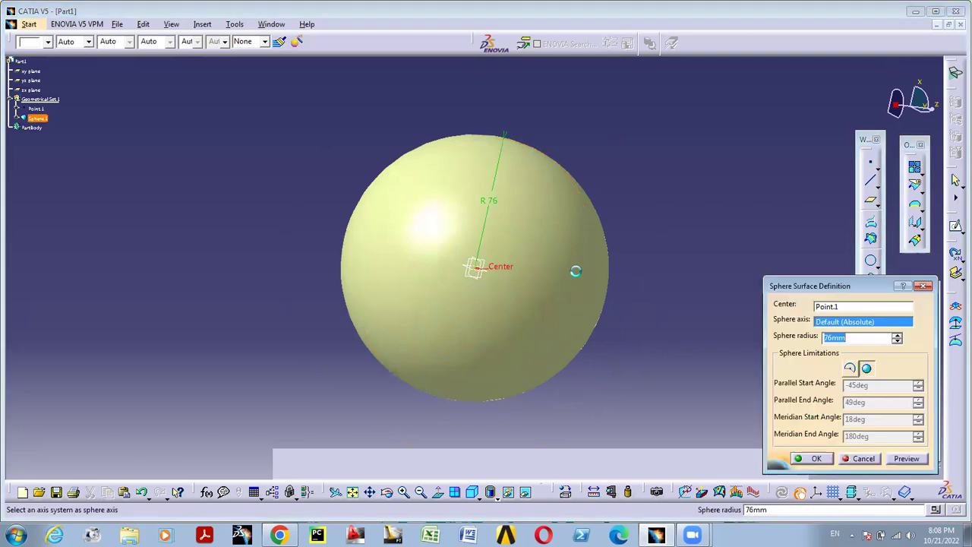
{"action": "type", "text": "50"}
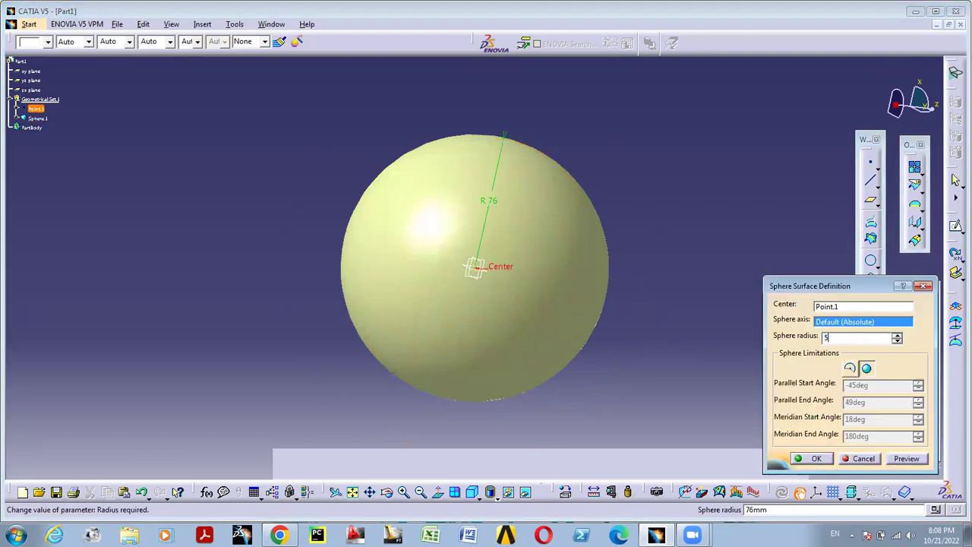
{"action": "key", "text": "Return"}
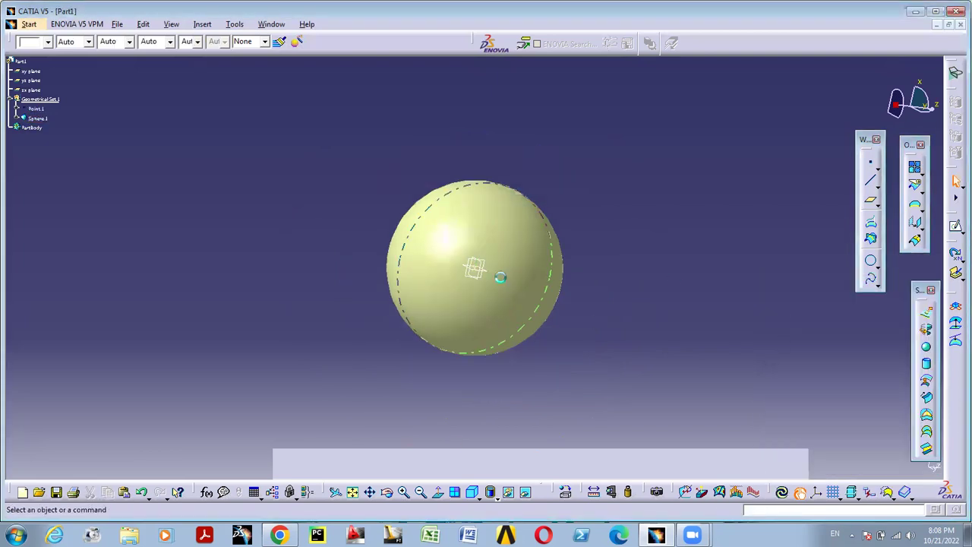
Set the sphere's radius to 100 mm
{"action": "double_click", "coordinate": [512, 278]}
{"action": "type", "text": "100"}
{"action": "key", "text": "Return"}
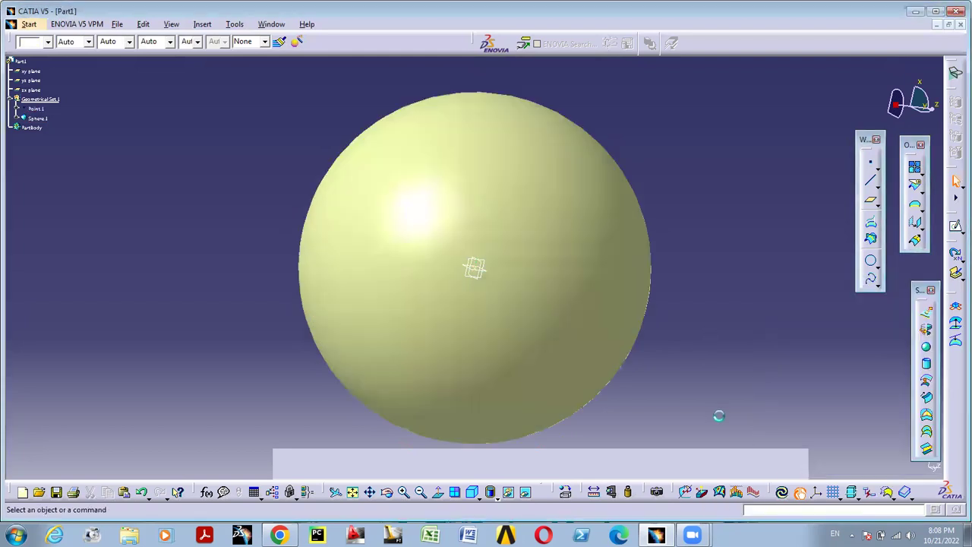
Colour one of the sphere's two half faces cyan
{"action": "middle_click_drag", "start_coordinate": [486, 298], "coordinate": [661, 291]}
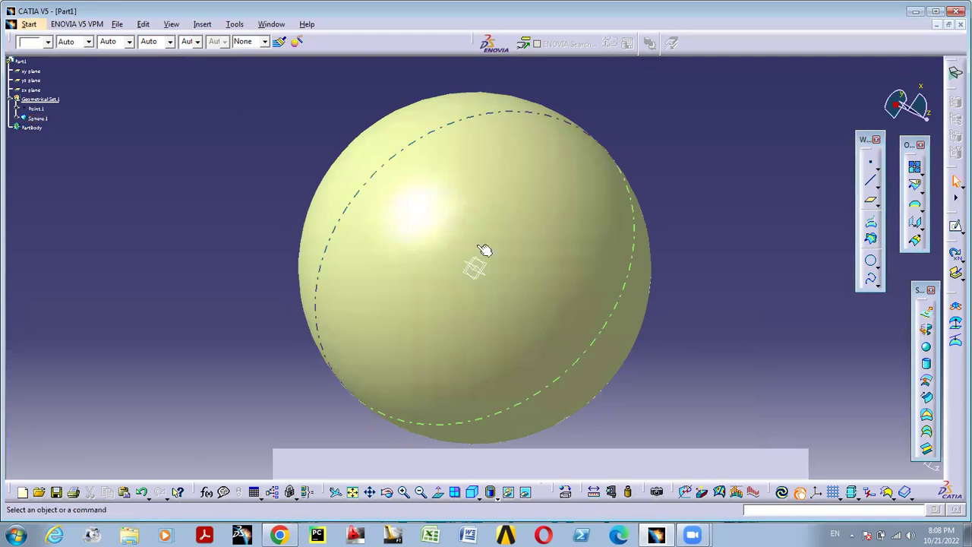
{"action": "left_click", "coordinate": [48, 42]}
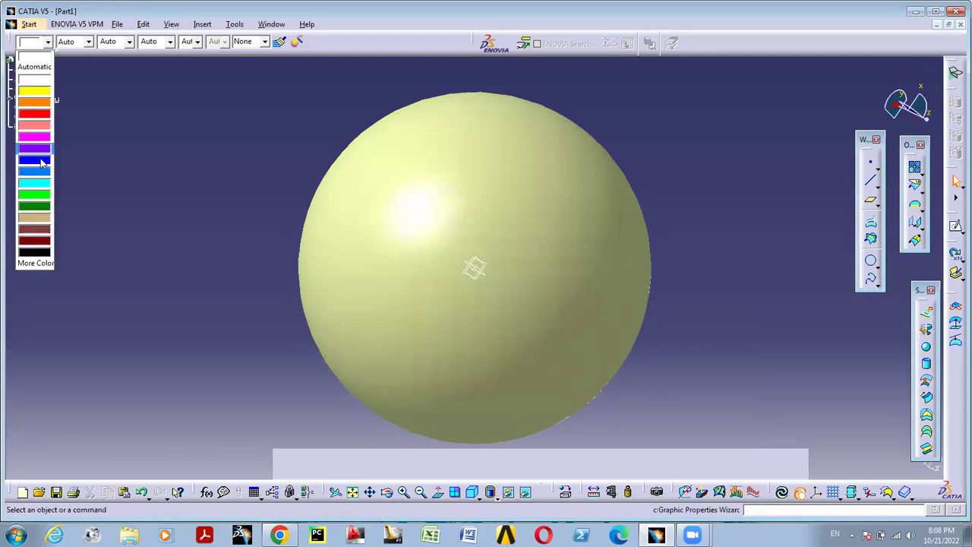
{"action": "left_click", "coordinate": [42, 204]}
{"action": "left_click", "coordinate": [462, 245]}
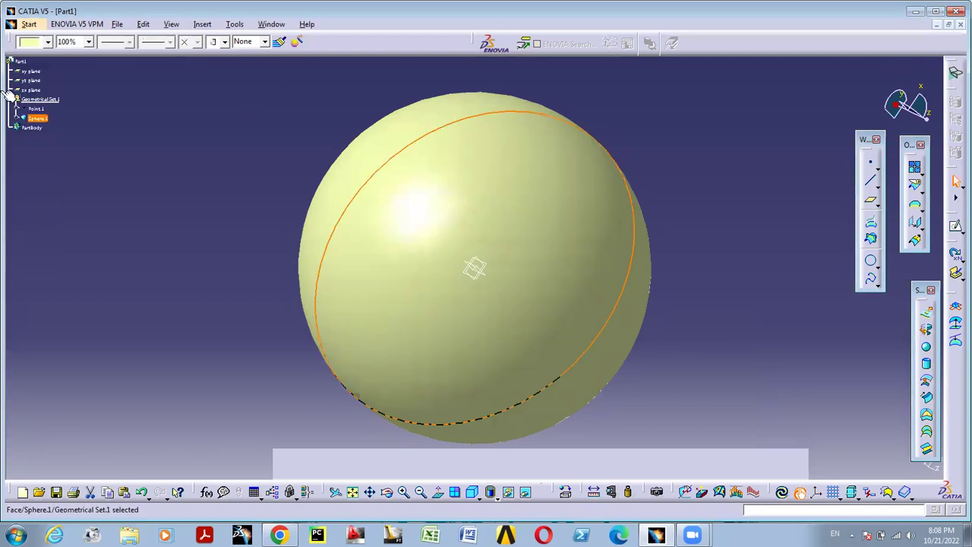
{"action": "left_click", "coordinate": [46, 43]}
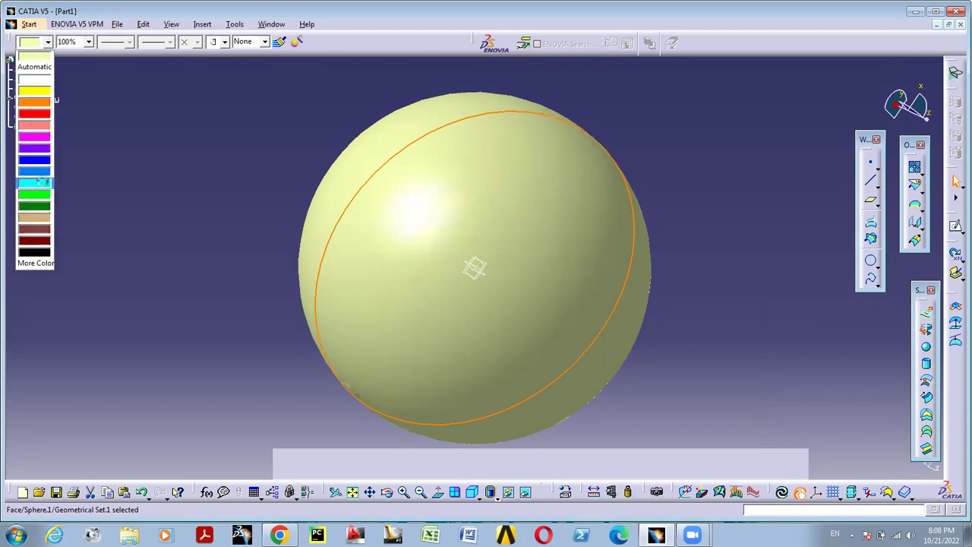
{"action": "left_click", "coordinate": [44, 185]}
{"action": "left_click", "coordinate": [668, 257]}
Colour the sphere's other half face dark blue
{"action": "middle_click_drag", "start_coordinate": [536, 213], "coordinate": [536, 238]}
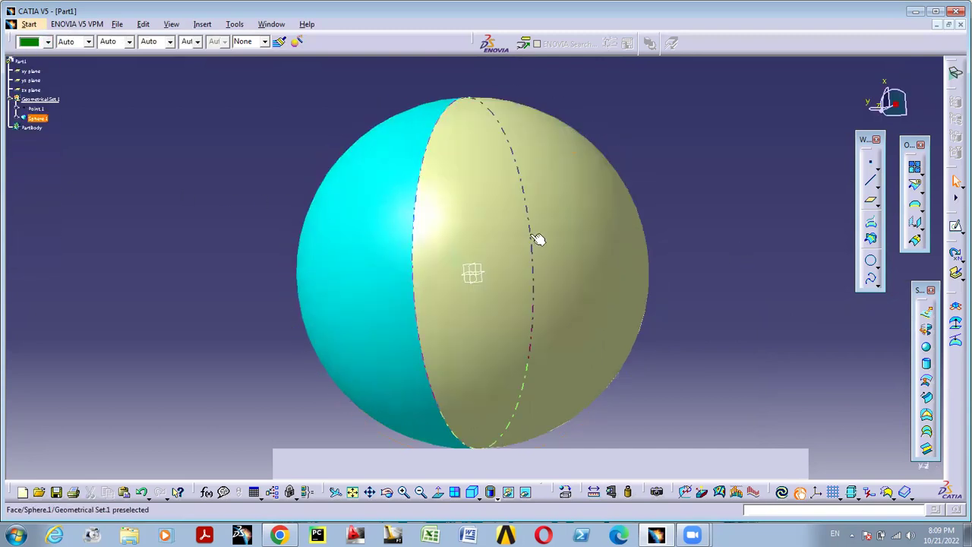
{"action": "left_click", "coordinate": [537, 238]}
{"action": "left_click", "coordinate": [46, 43]}
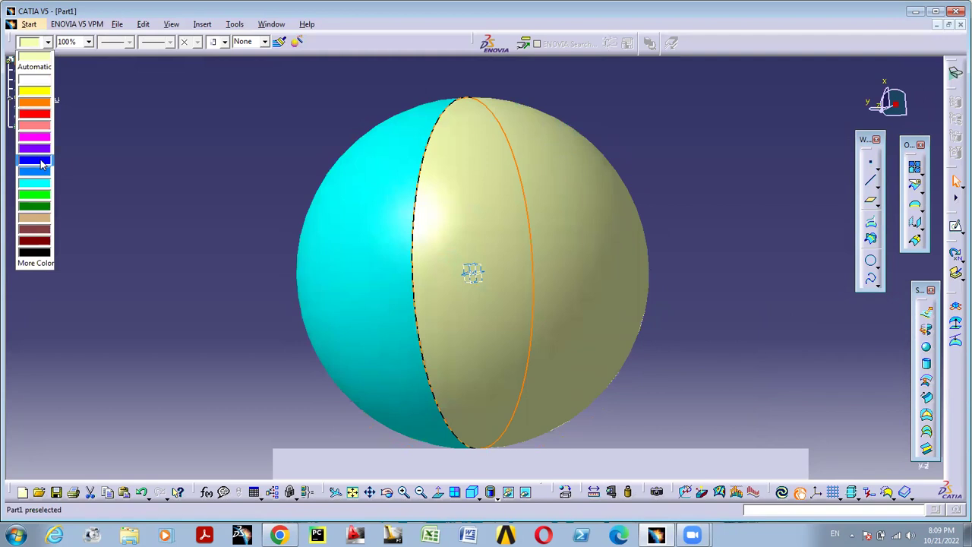
{"action": "left_click", "coordinate": [44, 163]}
{"action": "middle_click_drag", "start_coordinate": [551, 137], "coordinate": [267, 167]}
{"action": "middle_click_drag", "start_coordinate": [551, 178], "coordinate": [471, 305]}
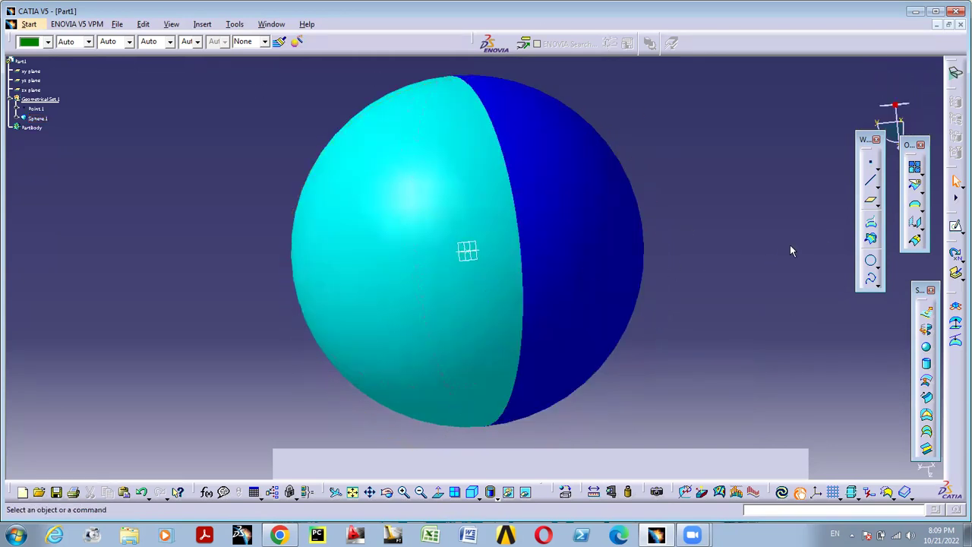
Close the part containing the two-coloured sphere
{"action": "left_click", "coordinate": [957, 26]}
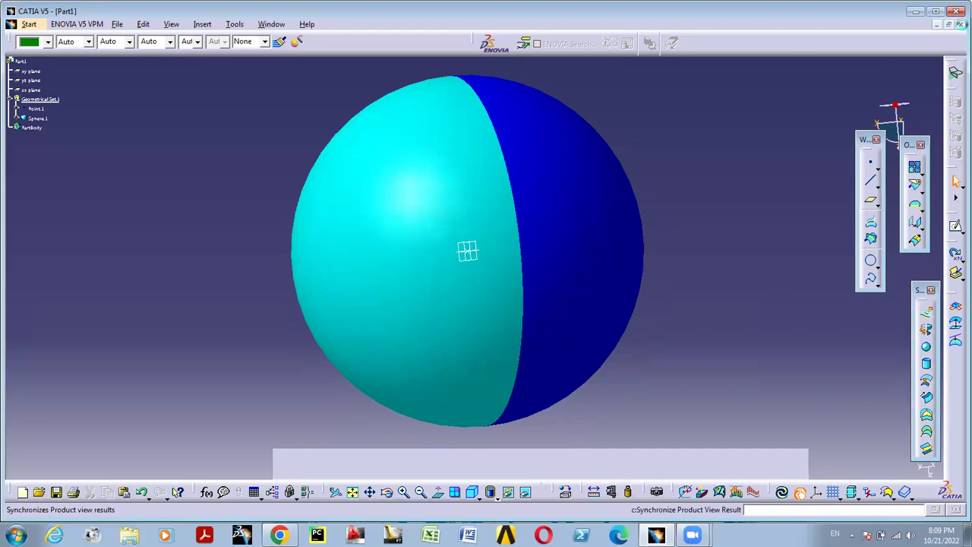
{"action": "left_click", "coordinate": [516, 295]}
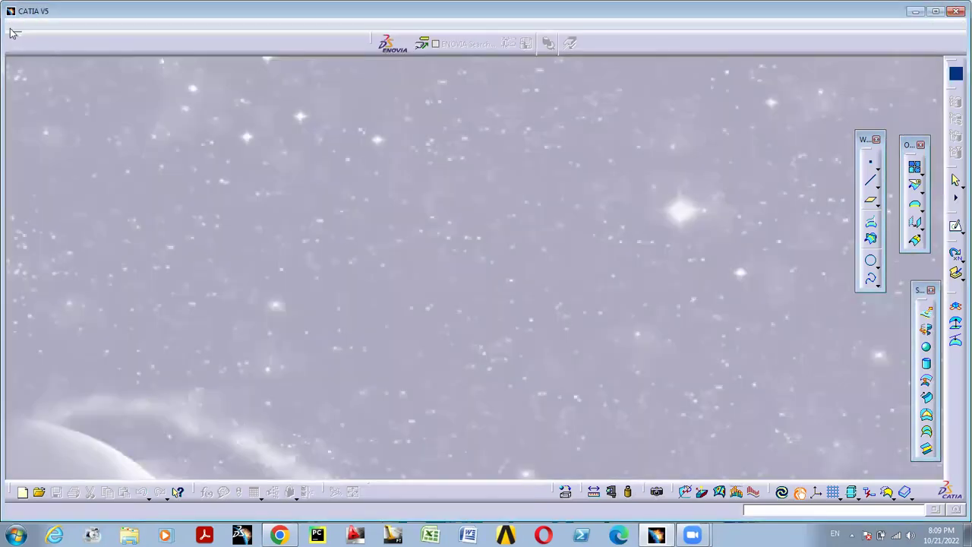
{"action": "left_click", "coordinate": [15, 25]}
{"action": "mouse_move", "coordinate": [109, 54]}
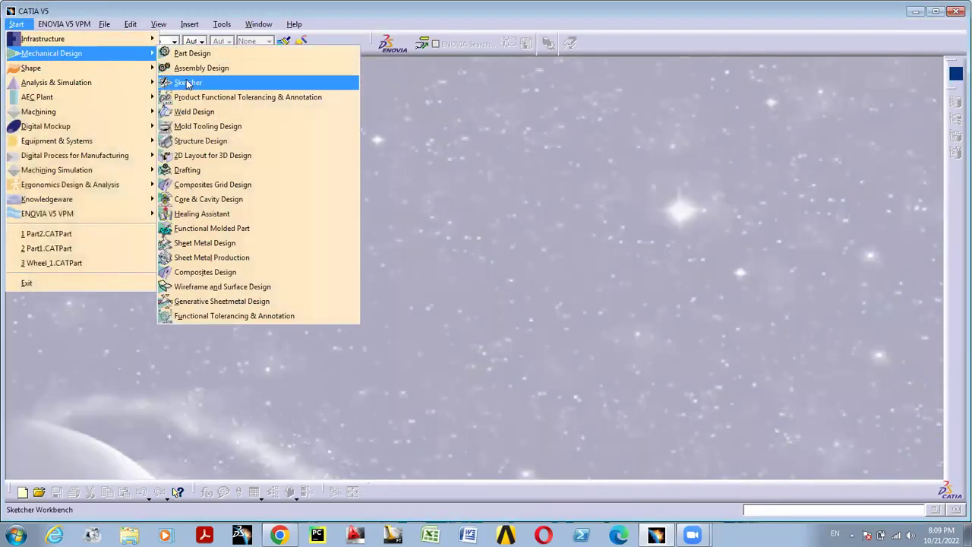
{"action": "left_click", "coordinate": [227, 256]}
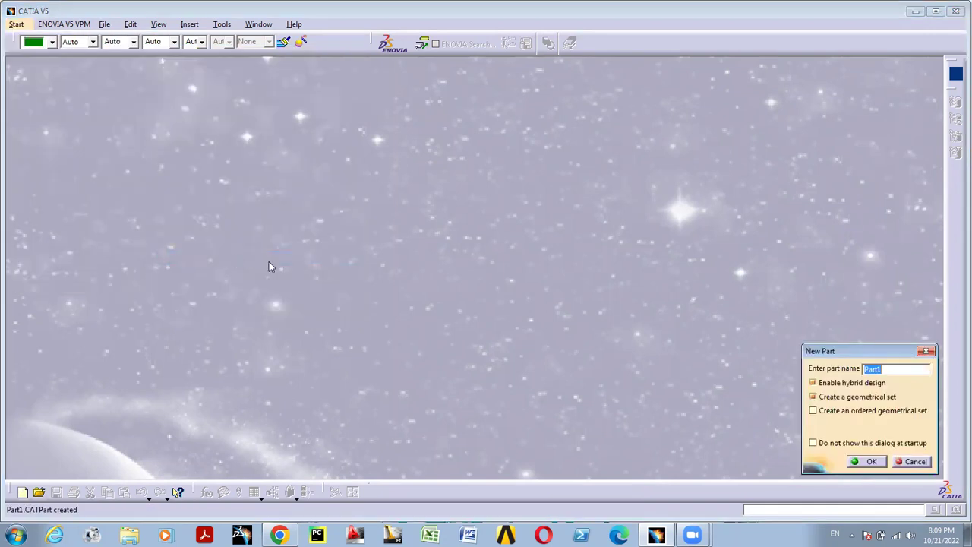
{"action": "left_click", "coordinate": [901, 461]}
Create a new part named Part1 in the Wireframe and Surface Design workbench
{"action": "left_click", "coordinate": [16, 25]}
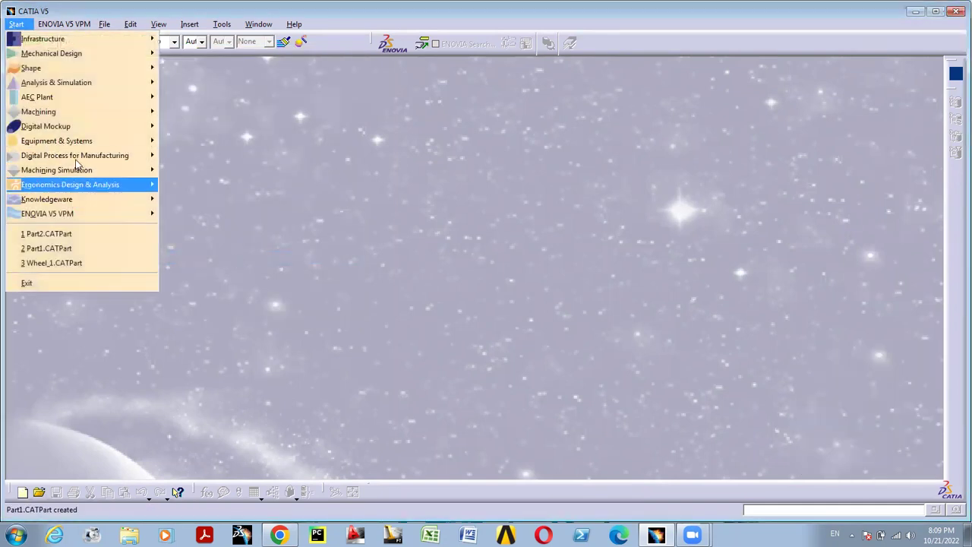
{"action": "mouse_move", "coordinate": [70, 70]}
{"action": "mouse_move", "coordinate": [141, 55]}
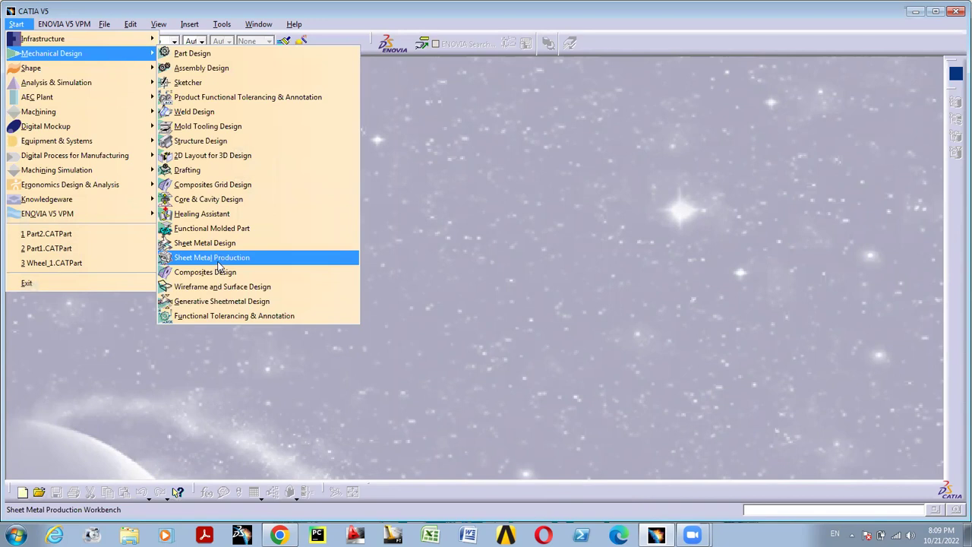
{"action": "left_click", "coordinate": [224, 286]}
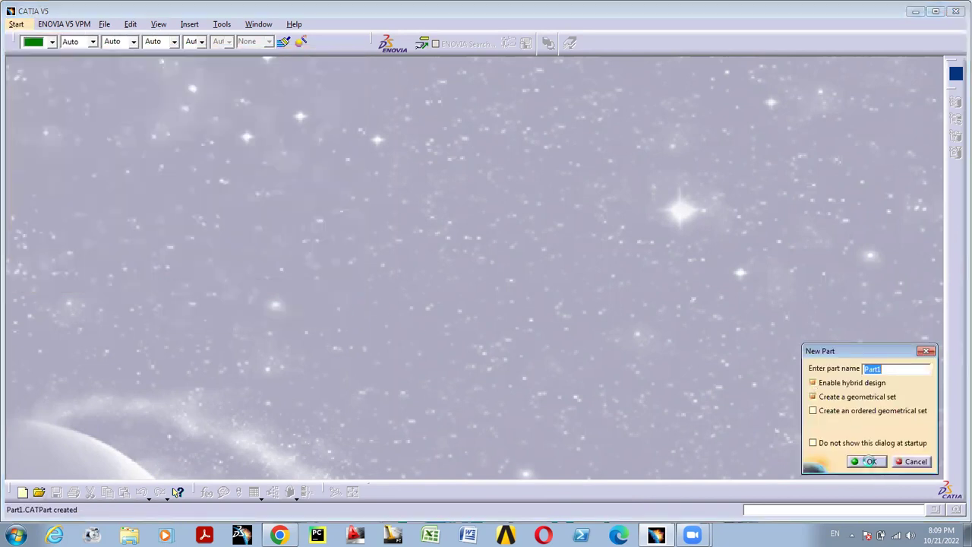
{"action": "left_click", "coordinate": [870, 461]}
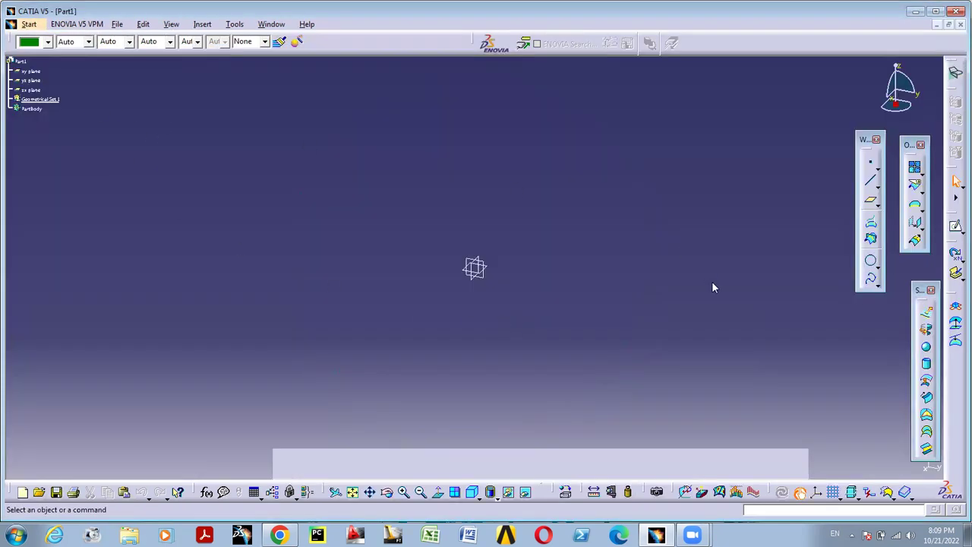
{"action": "left_click", "coordinate": [31, 71]}
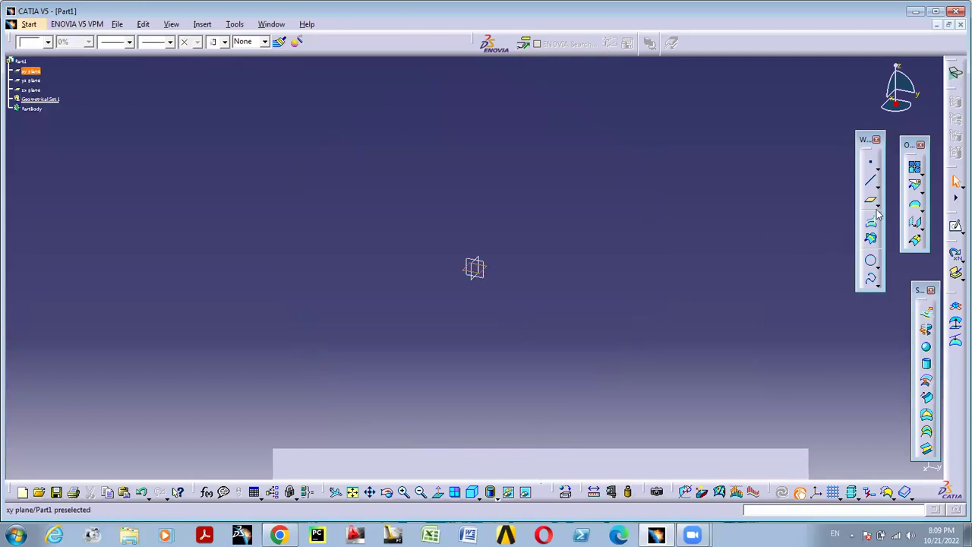
{"action": "left_click", "coordinate": [872, 282]}
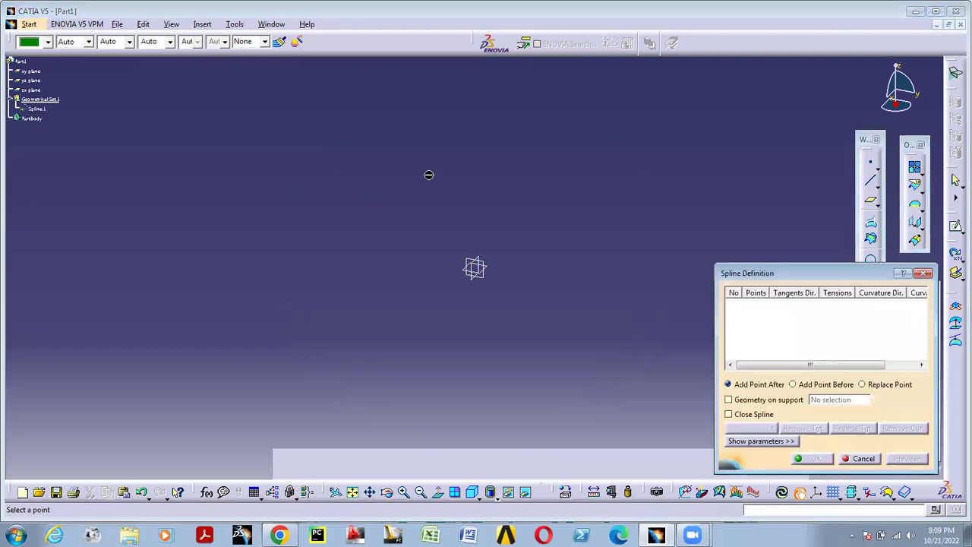
{"action": "left_click_drag", "start_coordinate": [504, 139], "coordinate": [582, 195]}
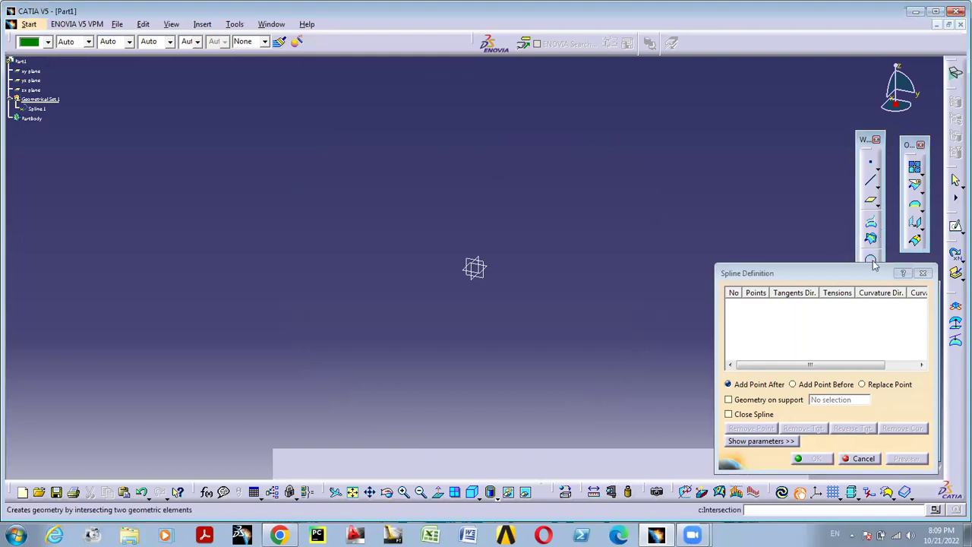
{"action": "left_click", "coordinate": [737, 402]}
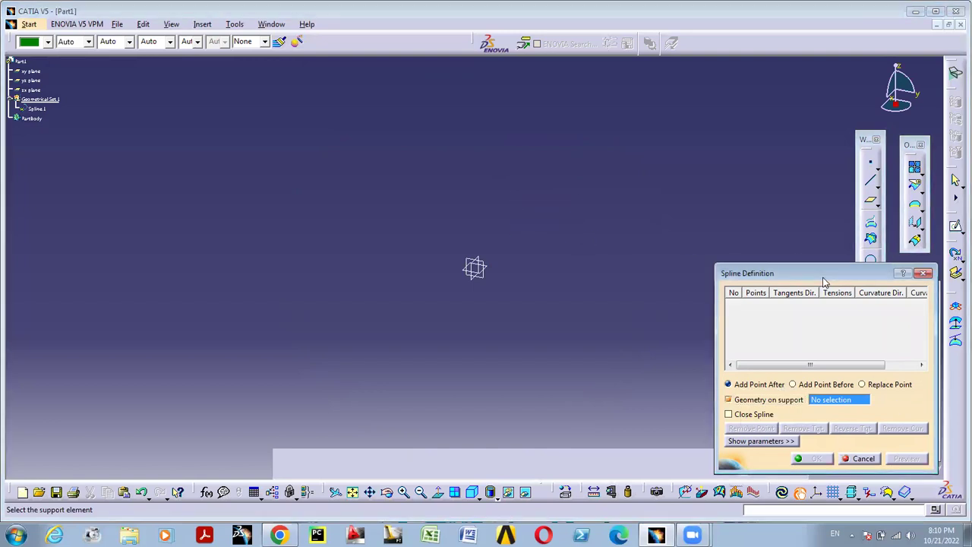
{"action": "left_click_drag", "start_coordinate": [824, 280], "coordinate": [710, 303]}
{"action": "left_click", "coordinate": [874, 282]}
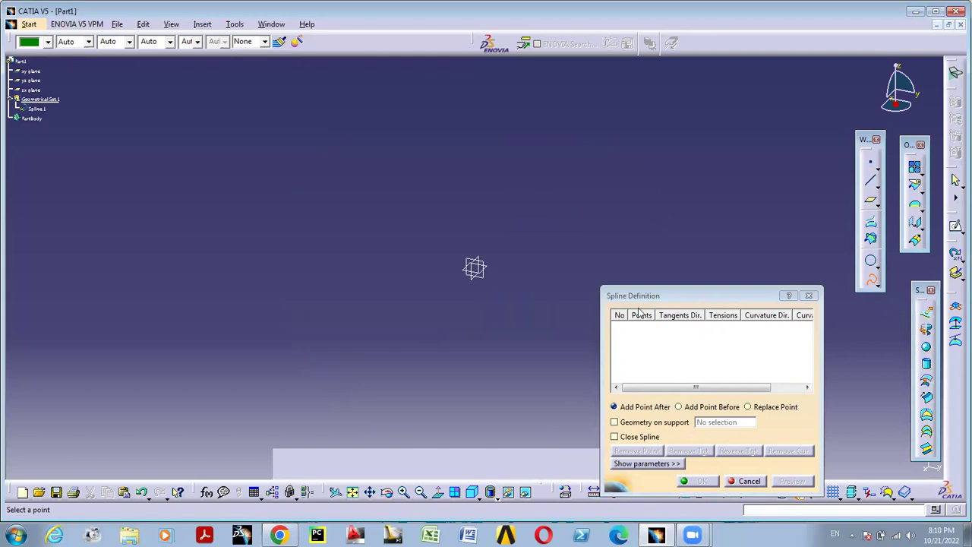
{"action": "scroll", "coordinate": [618, 290], "scroll_direction": "down", "scroll_amount": 1}
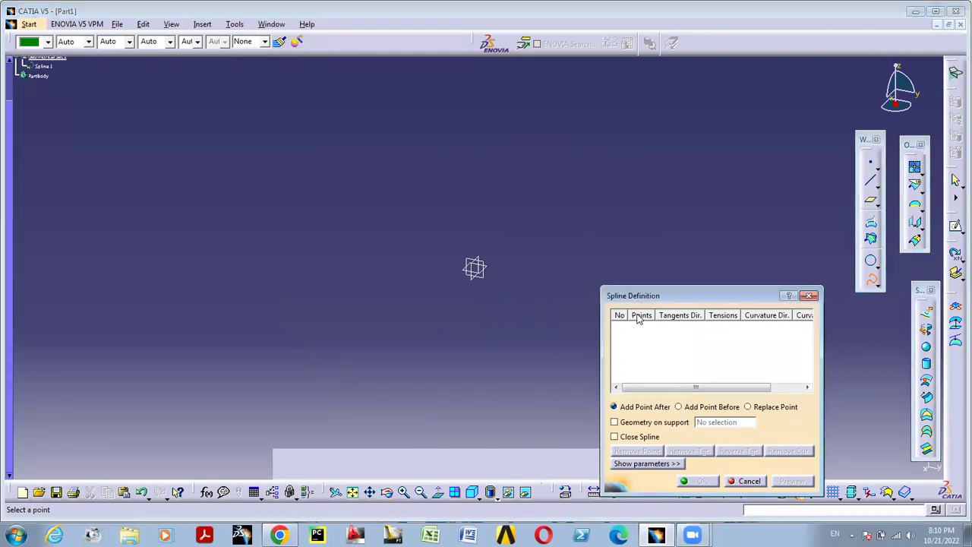
{"action": "left_click", "coordinate": [808, 296]}
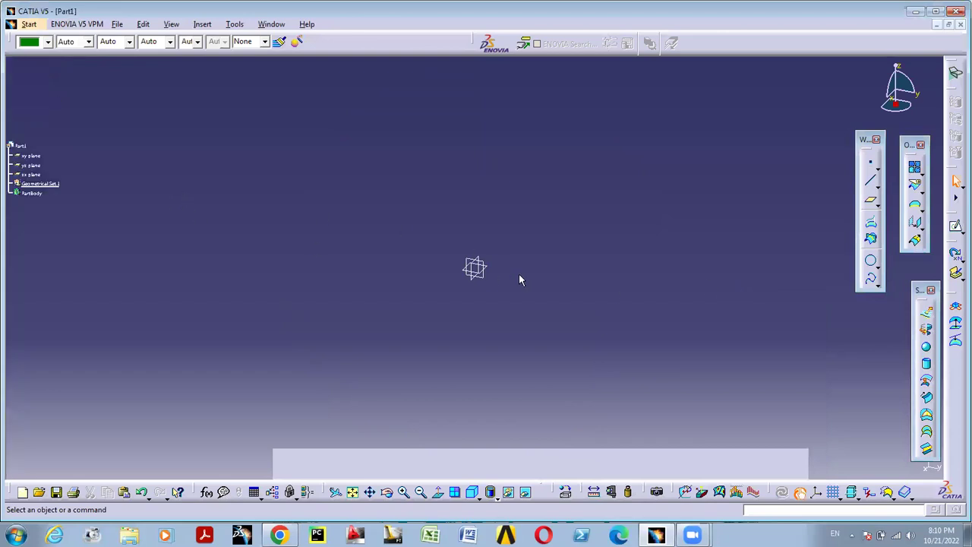
Sketch a winding five-point spline on the zx plane, to one side of the origin, and exit the sketch
{"action": "left_click", "coordinate": [483, 270]}
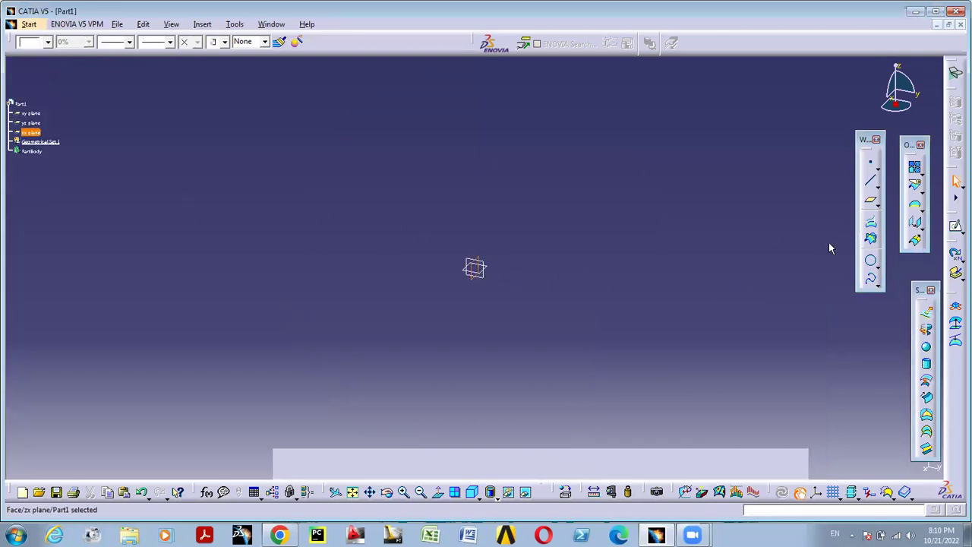
{"action": "left_click", "coordinate": [954, 227]}
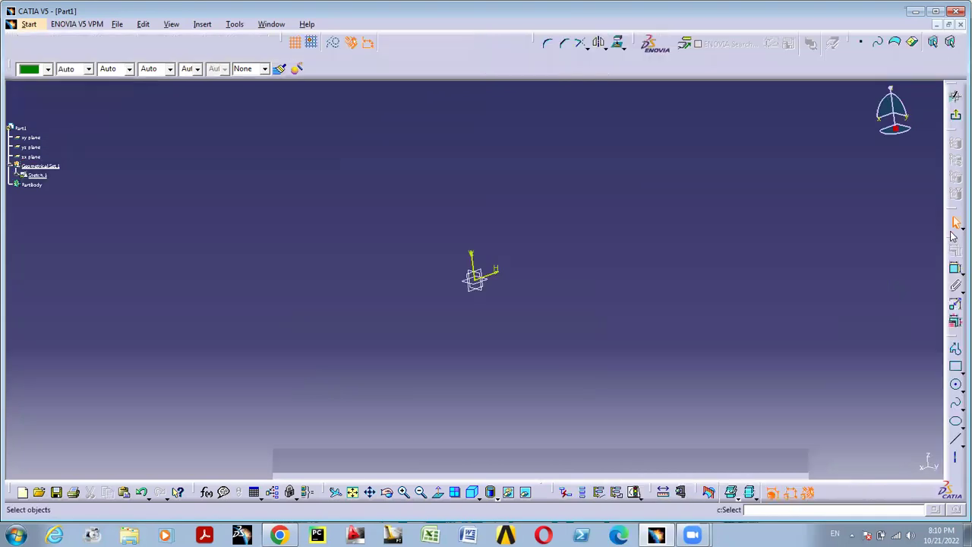
{"action": "left_click", "coordinate": [955, 403]}
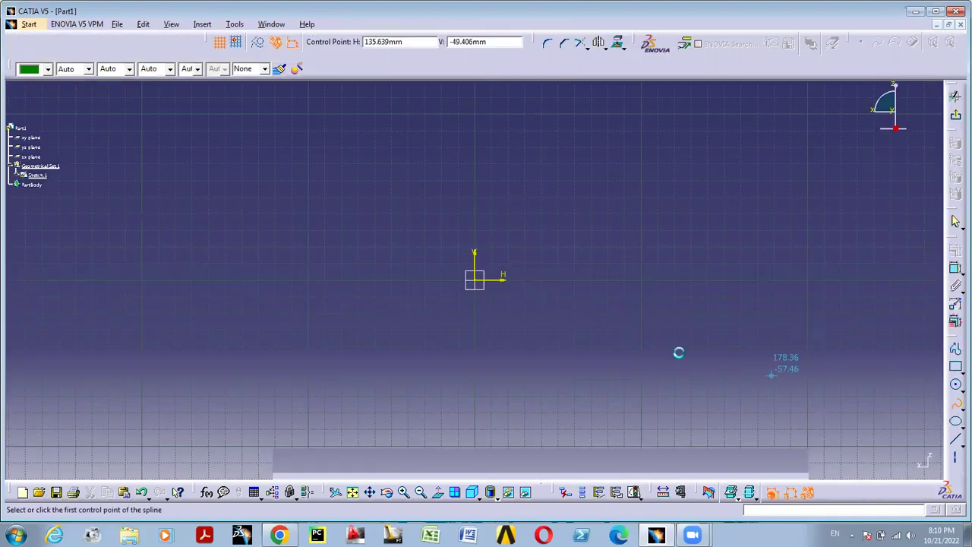
{"action": "left_click", "coordinate": [590, 158]}
{"action": "left_click", "coordinate": [678, 209]}
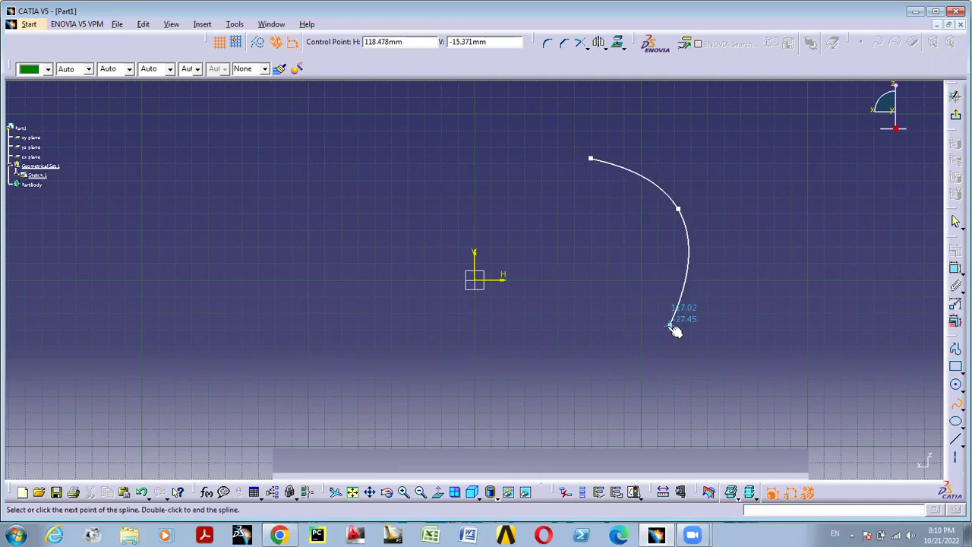
{"action": "left_click", "coordinate": [594, 360]}
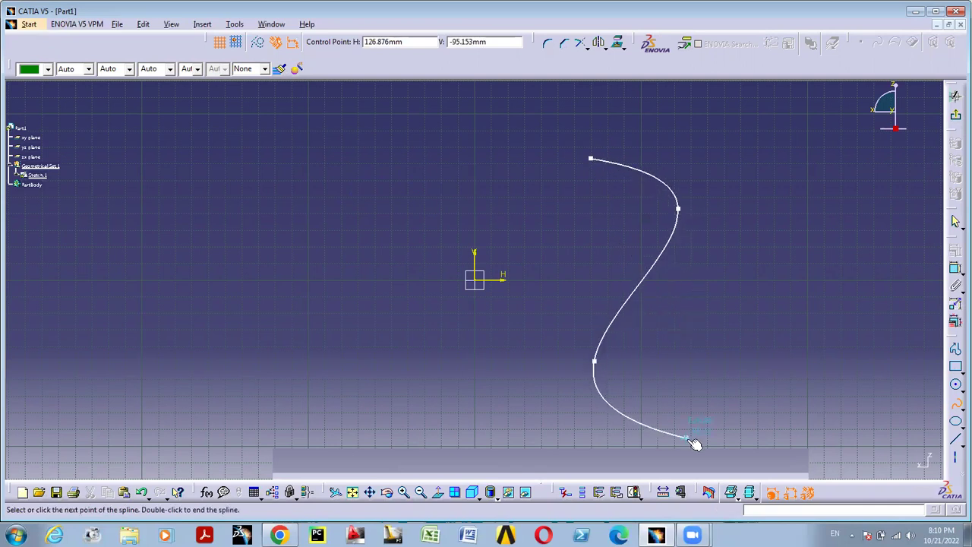
{"action": "left_click", "coordinate": [687, 439]}
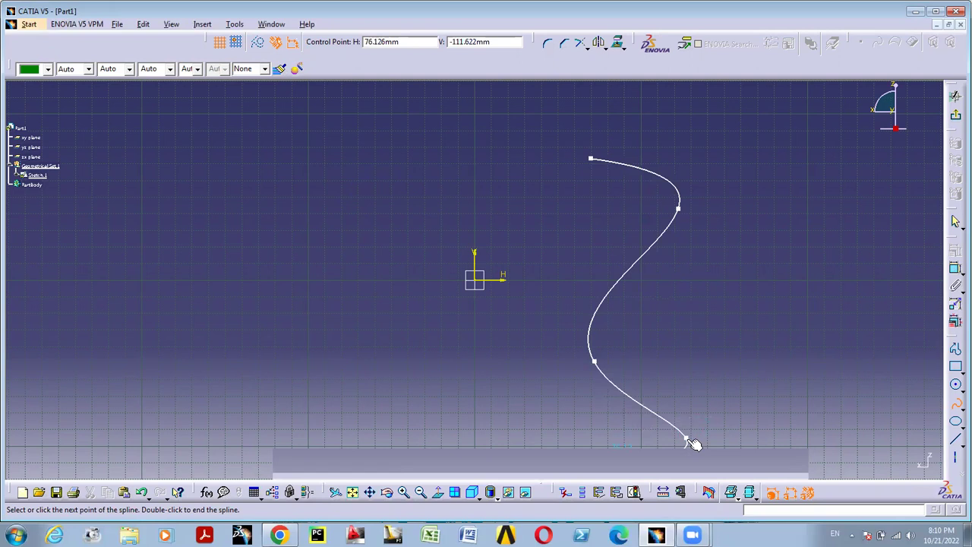
{"action": "double_click", "coordinate": [690, 441]}
{"action": "middle_click_drag", "start_coordinate": [815, 259], "coordinate": [757, 223]}
{"action": "middle_click_drag", "start_coordinate": [475, 280], "coordinate": [458, 257]}
{"action": "left_click", "coordinate": [955, 222]}
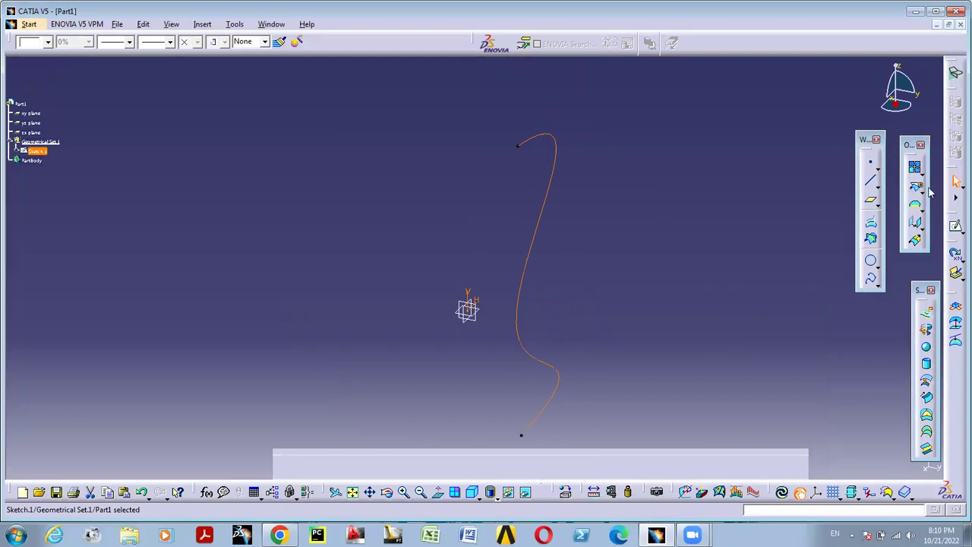
Extrude the spline sketch into a surface along the sketch normal, extending it to both sides of the sketch plane
{"action": "left_click", "coordinate": [931, 312]}
{"action": "middle_click_drag", "start_coordinate": [627, 314], "coordinate": [498, 298]}
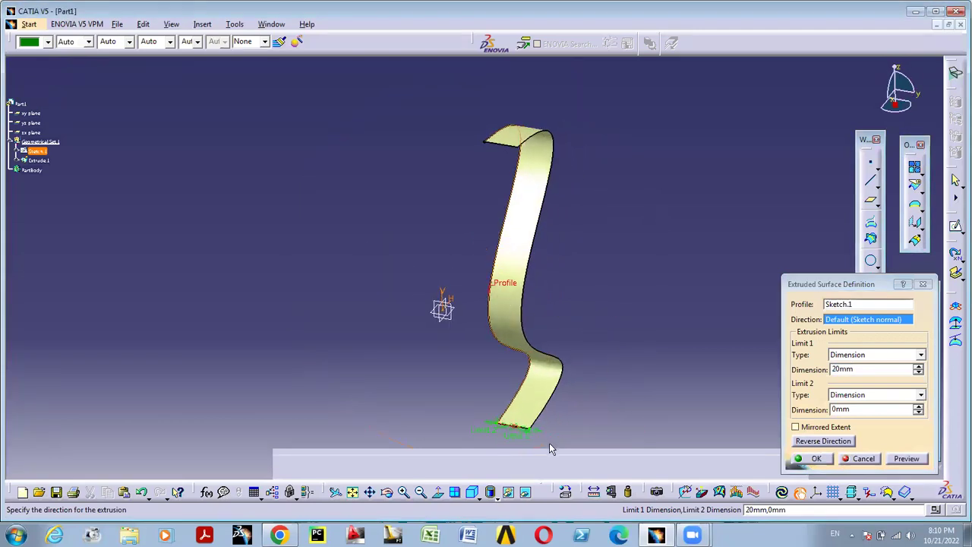
{"action": "left_click_drag", "start_coordinate": [536, 432], "coordinate": [322, 398]}
{"action": "middle_click_drag", "start_coordinate": [516, 320], "coordinate": [156, 189]}
{"action": "middle_click_drag", "start_coordinate": [570, 268], "coordinate": [514, 271]}
{"action": "middle_click_drag", "start_coordinate": [364, 352], "coordinate": [516, 334]}
{"action": "middle_click_drag", "start_coordinate": [542, 297], "coordinate": [679, 355]}
{"action": "left_click", "coordinate": [814, 458]}
Reopen the extruded surface's sketch for editing and delete the spline with all its points
{"action": "middle_click_drag", "start_coordinate": [584, 388], "coordinate": [624, 323]}
{"action": "left_click", "coordinate": [624, 324]}
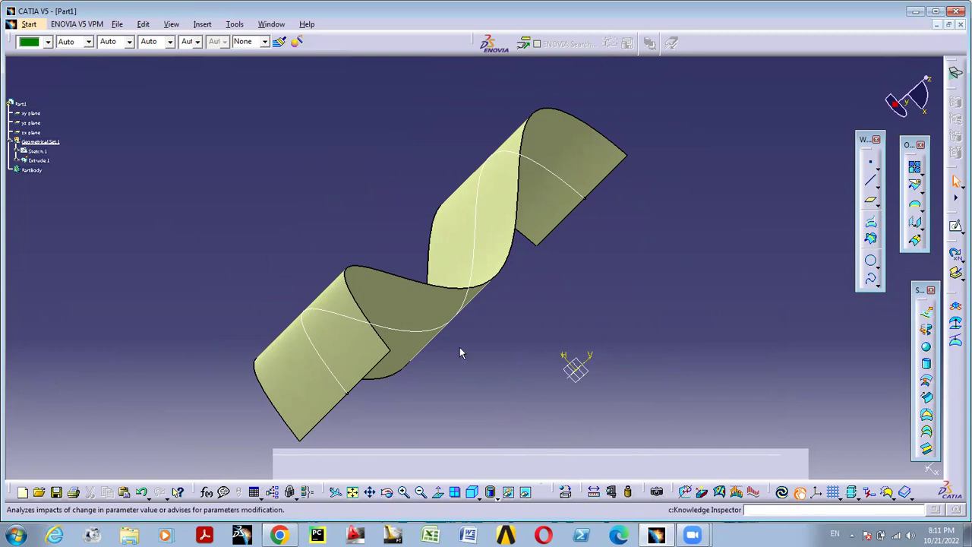
{"action": "middle_click_drag", "start_coordinate": [571, 297], "coordinate": [564, 336]}
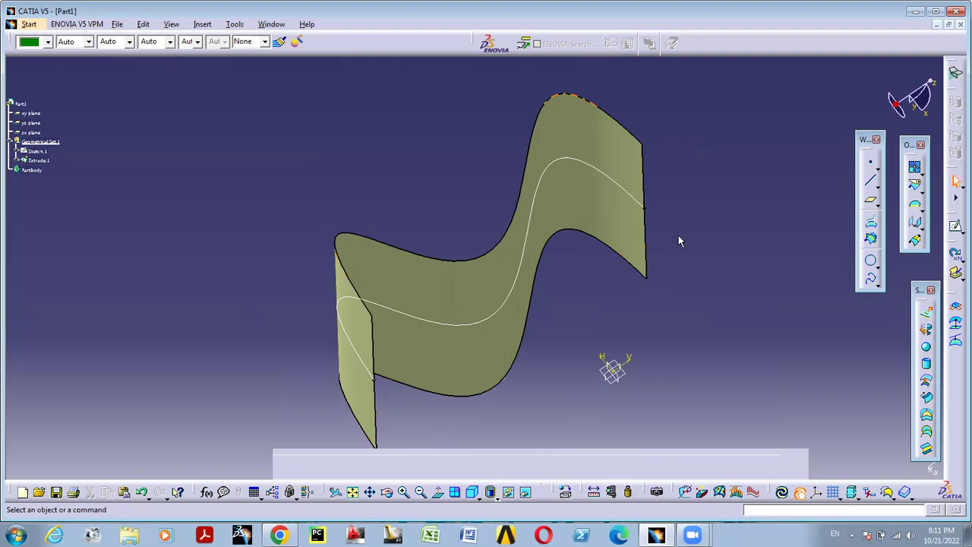
{"action": "middle_click_drag", "start_coordinate": [678, 276], "coordinate": [619, 395]}
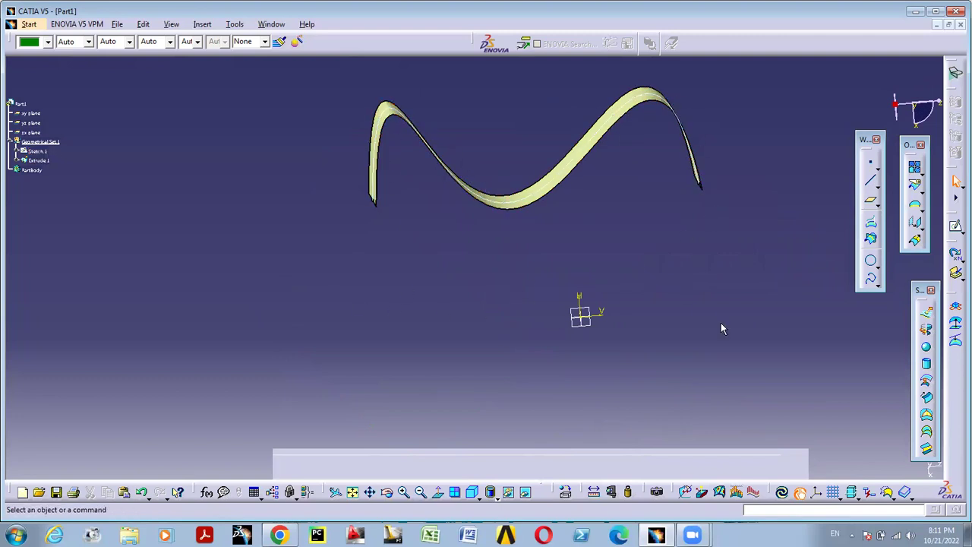
{"action": "middle_click_drag", "start_coordinate": [721, 328], "coordinate": [679, 280]}
{"action": "middle_click_drag", "start_coordinate": [252, 210], "coordinate": [496, 250]}
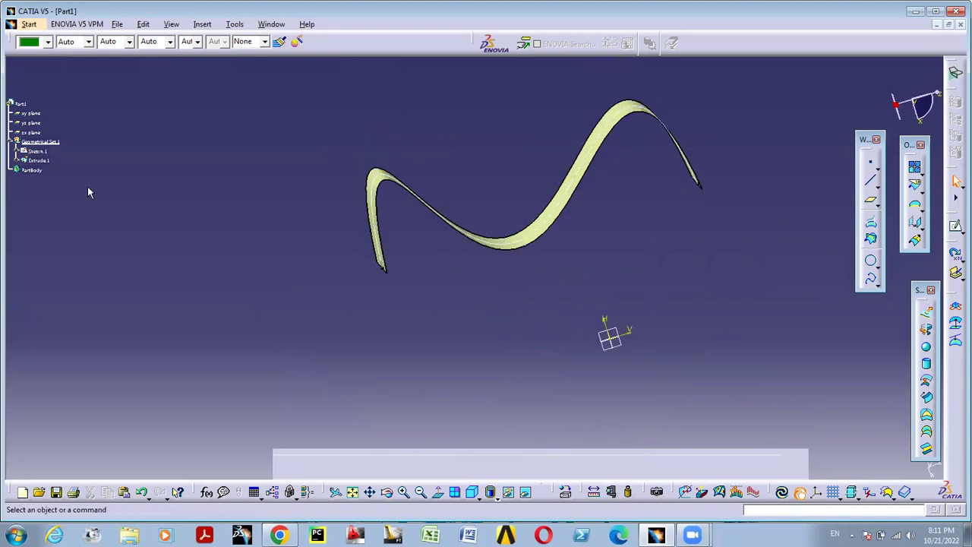
{"action": "double_click", "coordinate": [37, 151]}
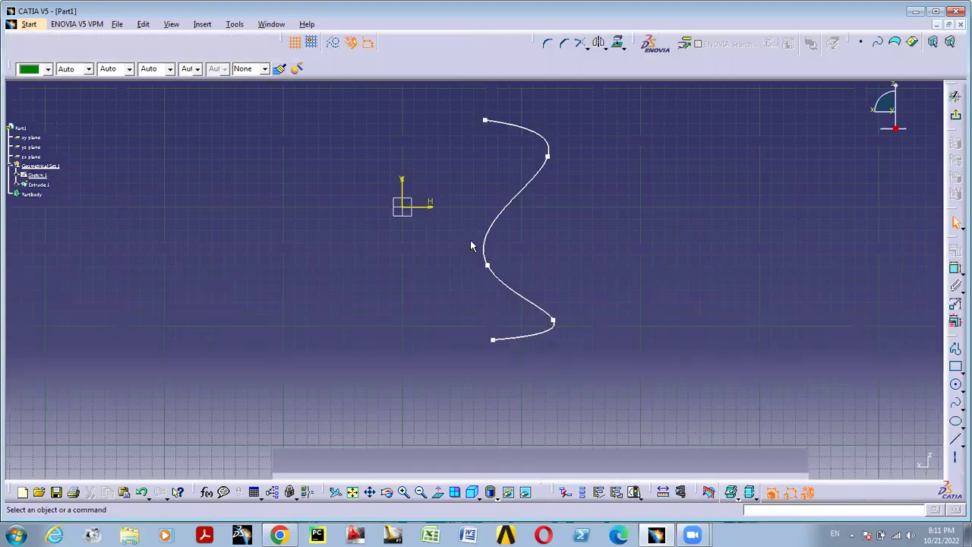
{"action": "left_click_drag", "start_coordinate": [465, 103], "coordinate": [609, 372]}
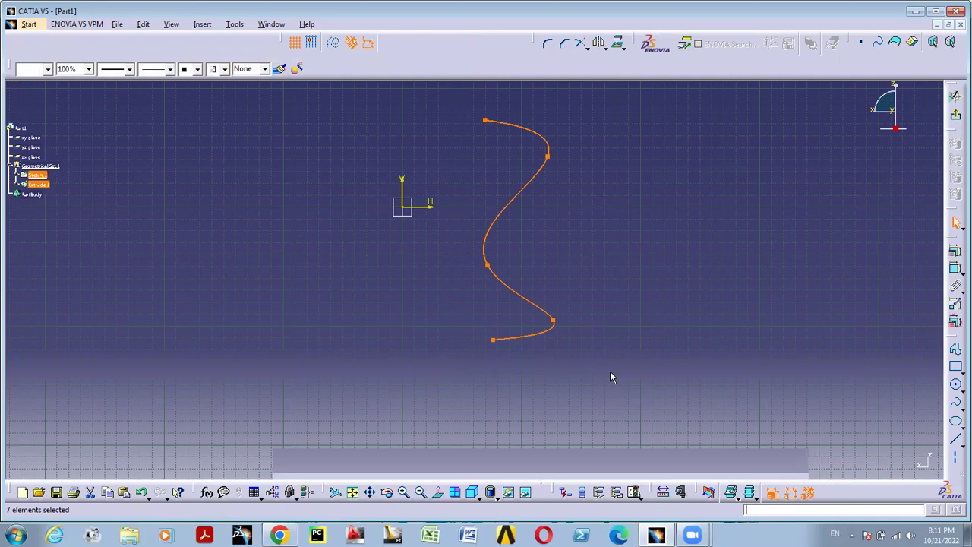
{"action": "right_click", "coordinate": [516, 206]}
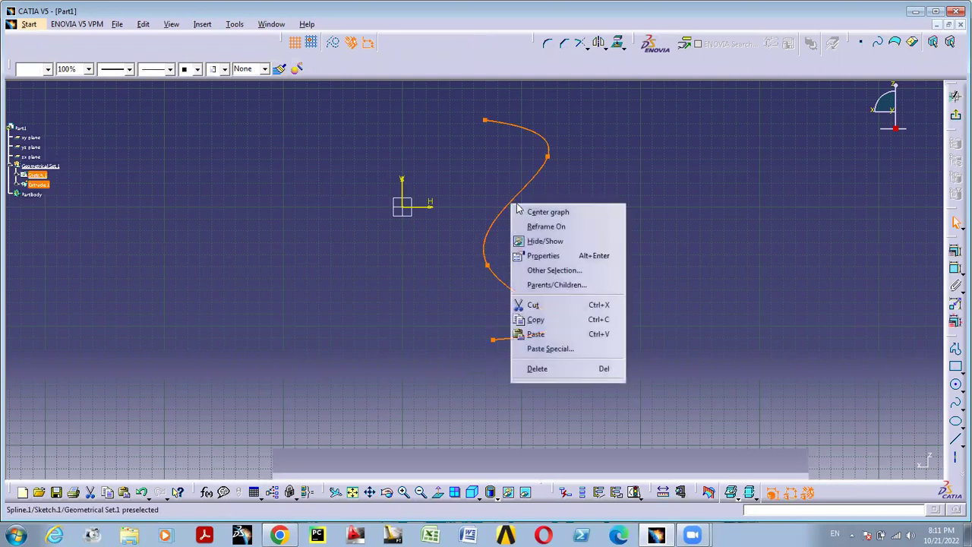
{"action": "left_click", "coordinate": [562, 369]}
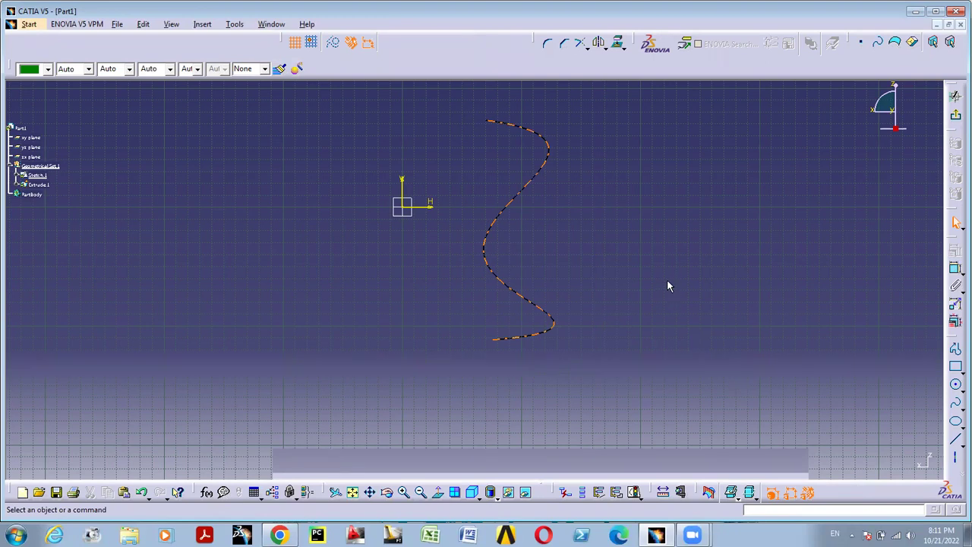
{"action": "left_click", "coordinate": [955, 366]}
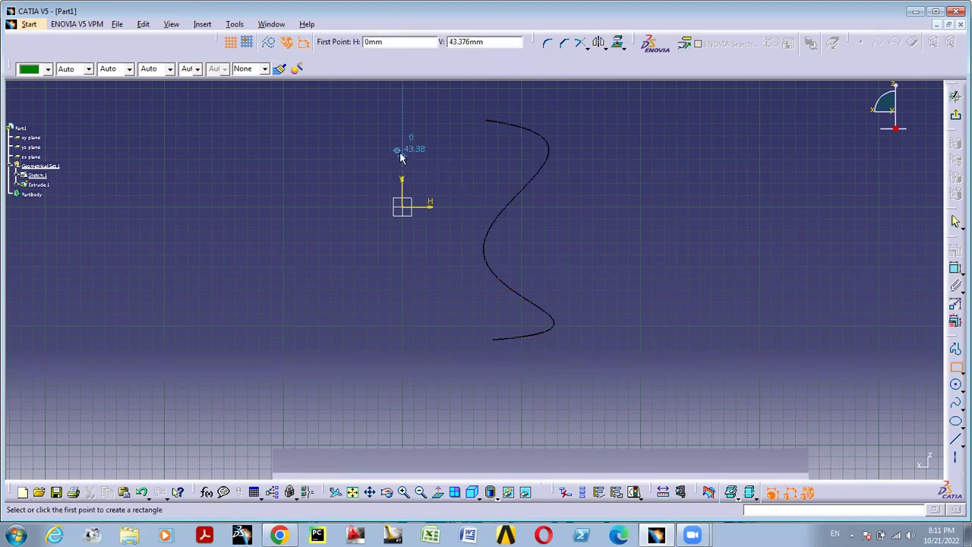
{"action": "left_click", "coordinate": [566, 125]}
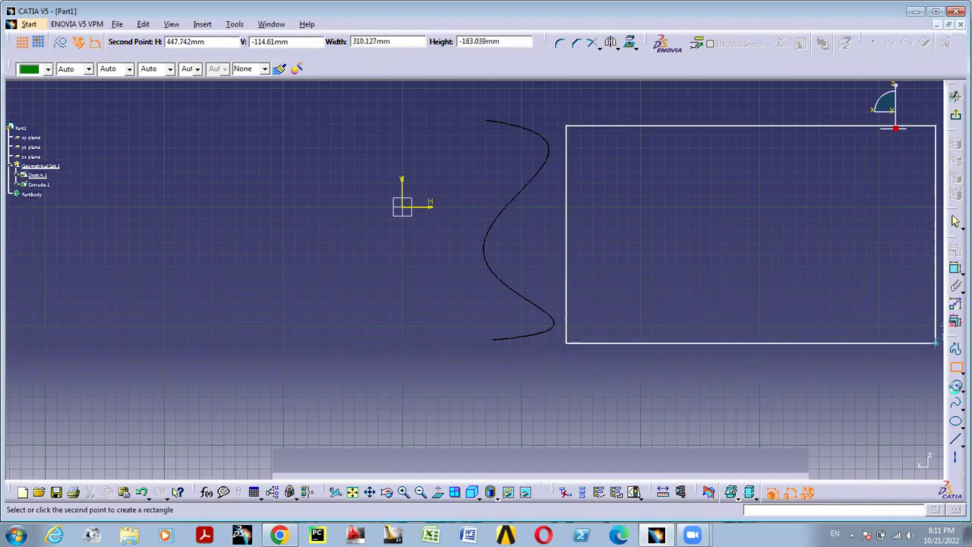
{"action": "left_click", "coordinate": [955, 385]}
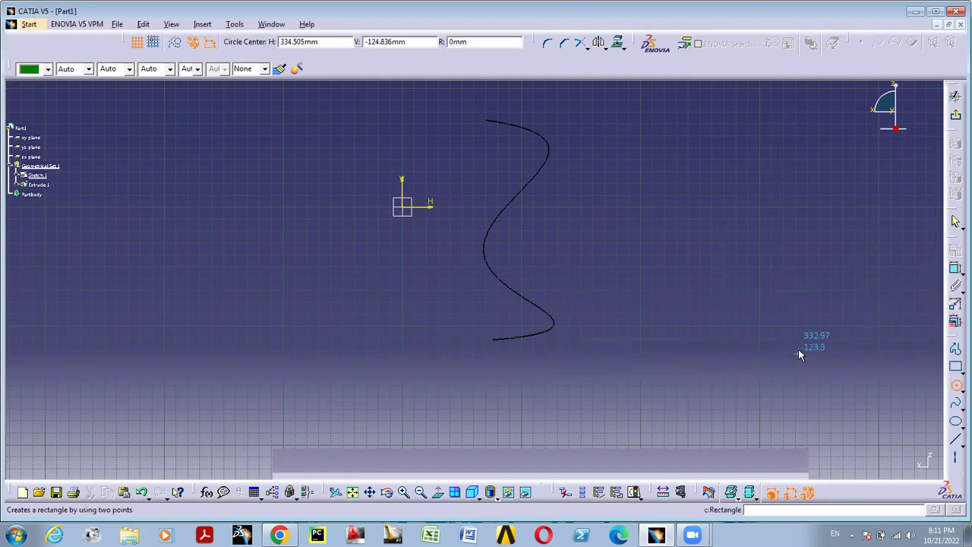
Draw a tilted ellipse with a major radius of about 198 mm in the sketch, exit it and update the extruded surface
{"action": "left_click", "coordinate": [955, 423]}
{"action": "left_click", "coordinate": [607, 241]}
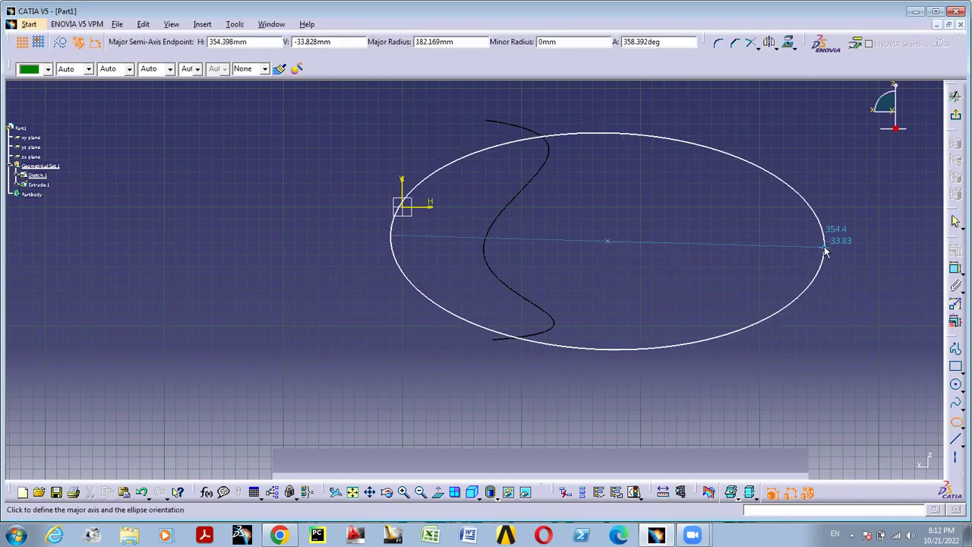
{"action": "left_click", "coordinate": [823, 308]}
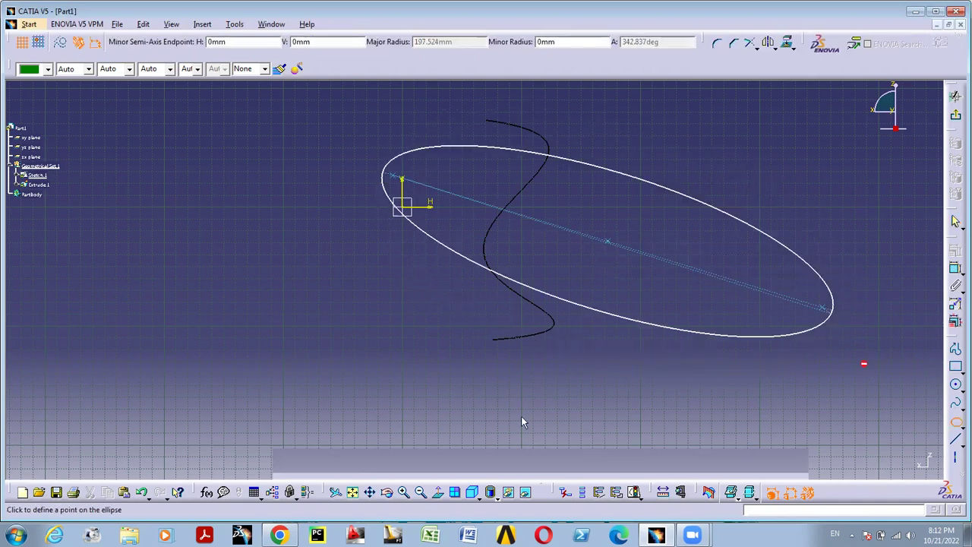
{"action": "left_click", "coordinate": [586, 372]}
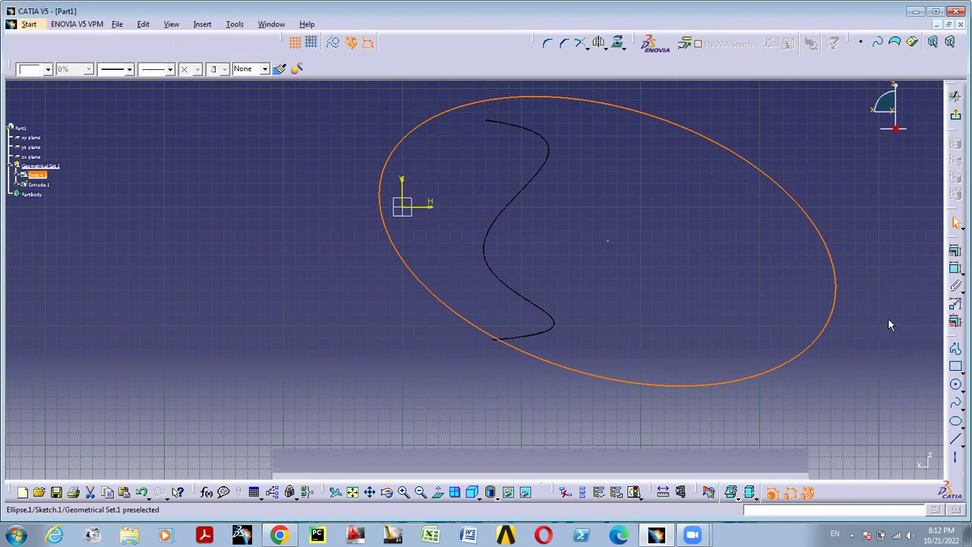
{"action": "left_click", "coordinate": [955, 111]}
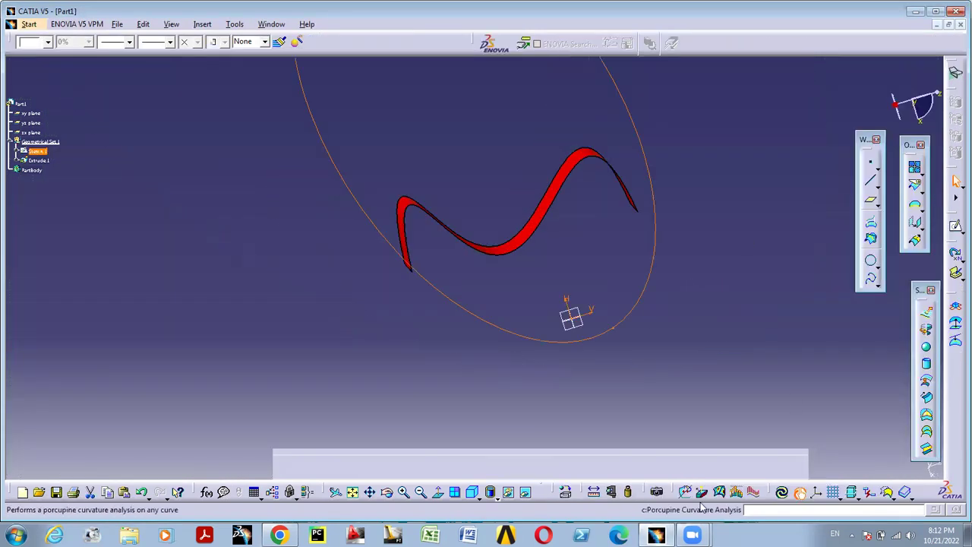
{"action": "middle_click_drag", "start_coordinate": [640, 326], "coordinate": [371, 212]}
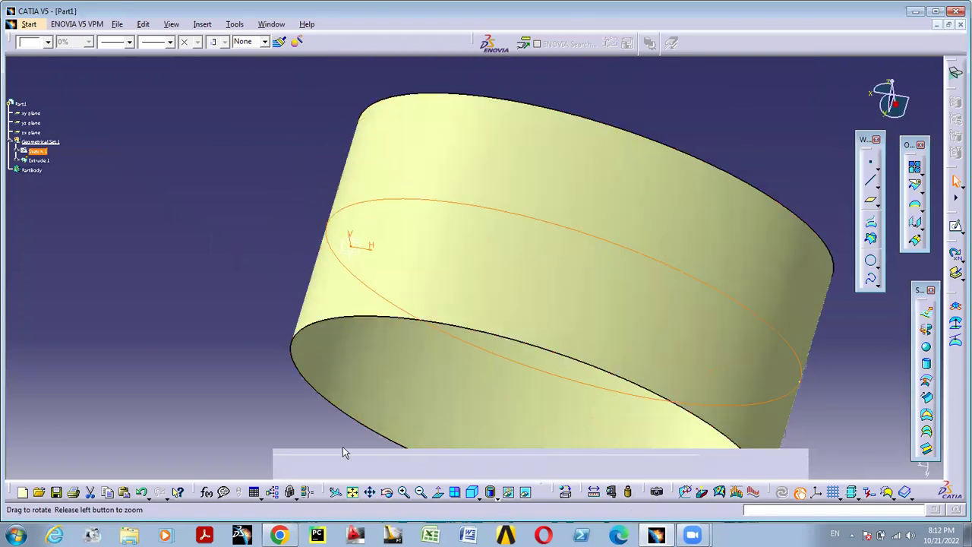
Reopen the extruded surface's sketch for editing and delete the ellipse
{"action": "mouse_move", "coordinate": [343, 452]}
{"action": "middle_mouse_down"}
{"action": "mouse_move", "coordinate": [501, 410]}
{"action": "mouse_move", "coordinate": [473, 331]}
{"action": "mouse_move", "coordinate": [573, 239]}
{"action": "mouse_move", "coordinate": [661, 210]}
{"action": "middle_mouse_up"}
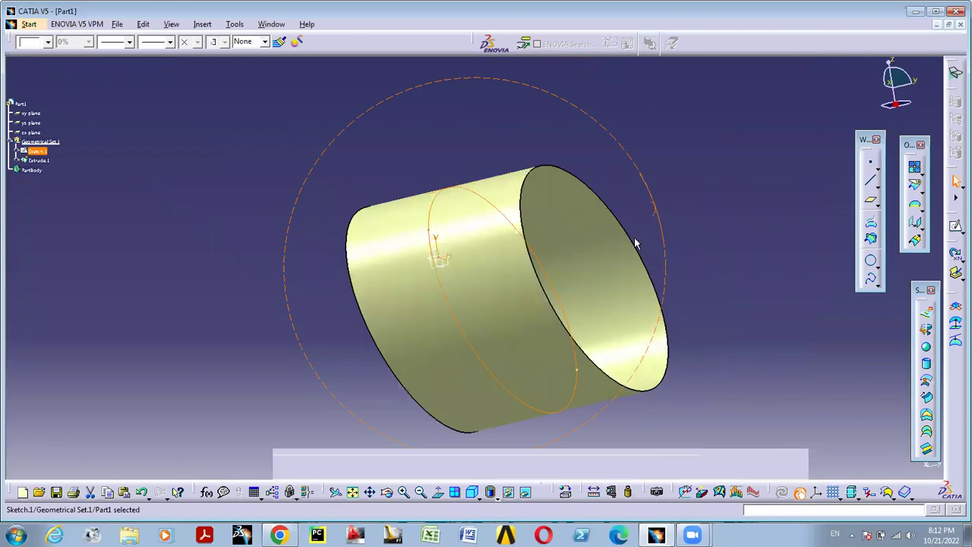
{"action": "middle_click_drag", "start_coordinate": [655, 276], "coordinate": [413, 279]}
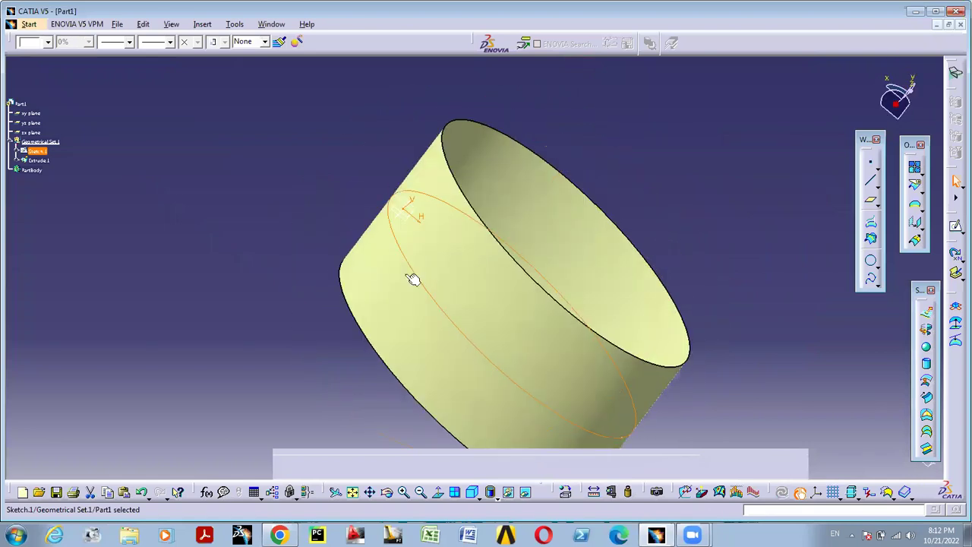
{"action": "middle_click_drag", "start_coordinate": [274, 260], "coordinate": [297, 253]}
{"action": "double_click", "coordinate": [32, 151]}
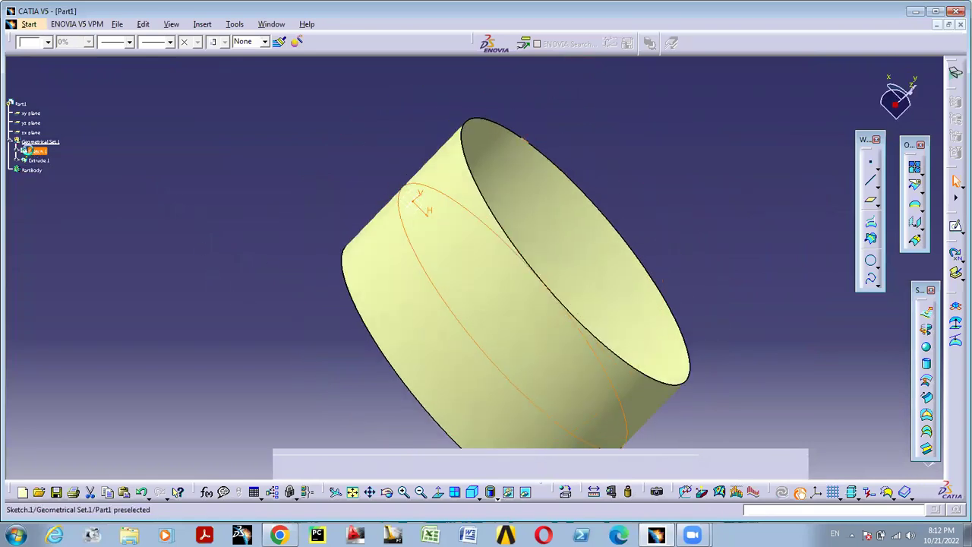
{"action": "left_click_drag", "start_coordinate": [258, 141], "coordinate": [775, 409]}
{"action": "left_click", "coordinate": [775, 407]}
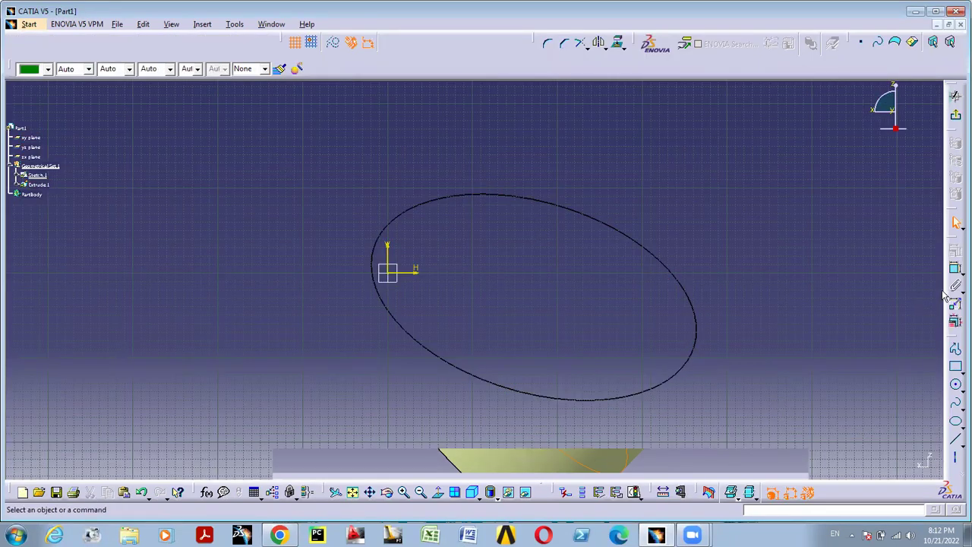
Sketch an upright rectangle about 388 mm wide, offset from the origin along H, and trim away its upper side
{"action": "left_click", "coordinate": [957, 367]}
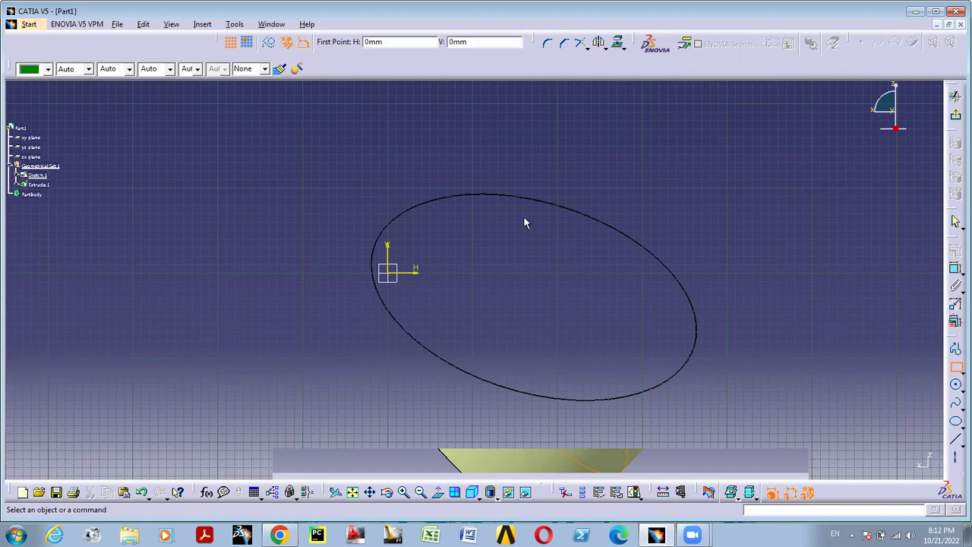
{"action": "left_click", "coordinate": [511, 151]}
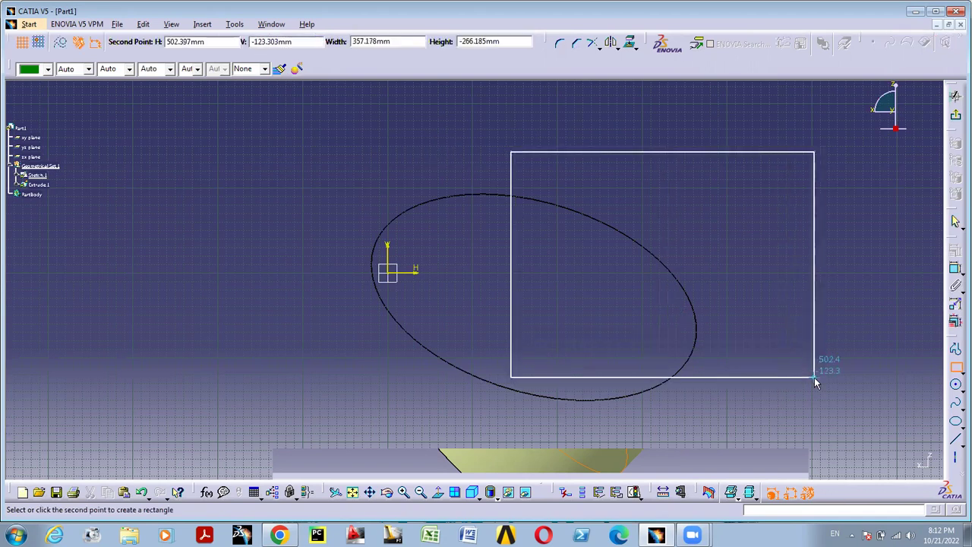
{"action": "left_click", "coordinate": [840, 349]}
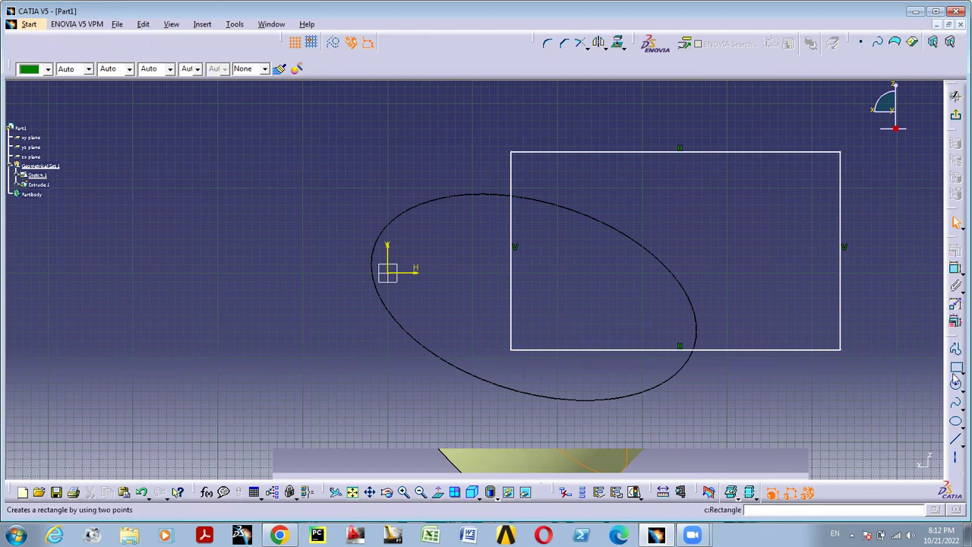
{"action": "left_click", "coordinate": [587, 48]}
{"action": "left_click", "coordinate": [600, 100]}
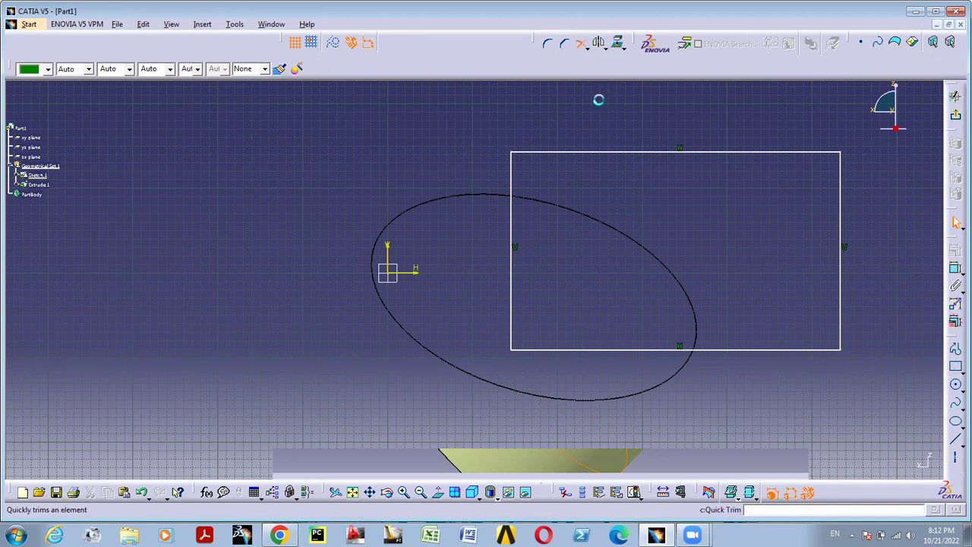
{"action": "left_click", "coordinate": [651, 153]}
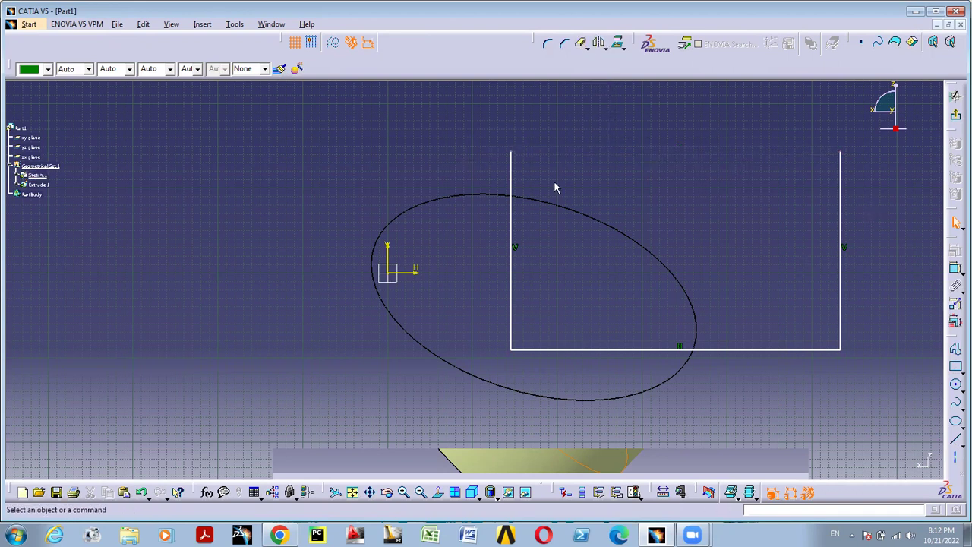
Exit the sketch and update the extruded surface to follow the open three-sided profile
{"action": "left_click", "coordinate": [956, 119]}
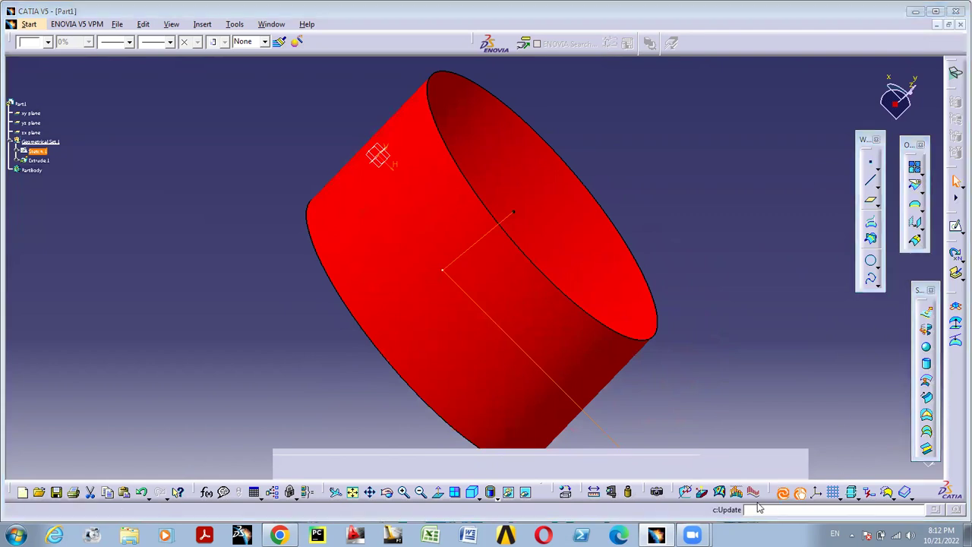
{"action": "middle_click_drag", "start_coordinate": [464, 297], "coordinate": [605, 155]}
{"action": "middle_click_drag", "start_coordinate": [435, 273], "coordinate": [544, 273]}
{"action": "middle_click_drag", "start_coordinate": [599, 352], "coordinate": [703, 349]}
{"action": "middle_click_drag", "start_coordinate": [556, 355], "coordinate": [456, 423]}
{"action": "middle_click_drag", "start_coordinate": [785, 240], "coordinate": [577, 307]}
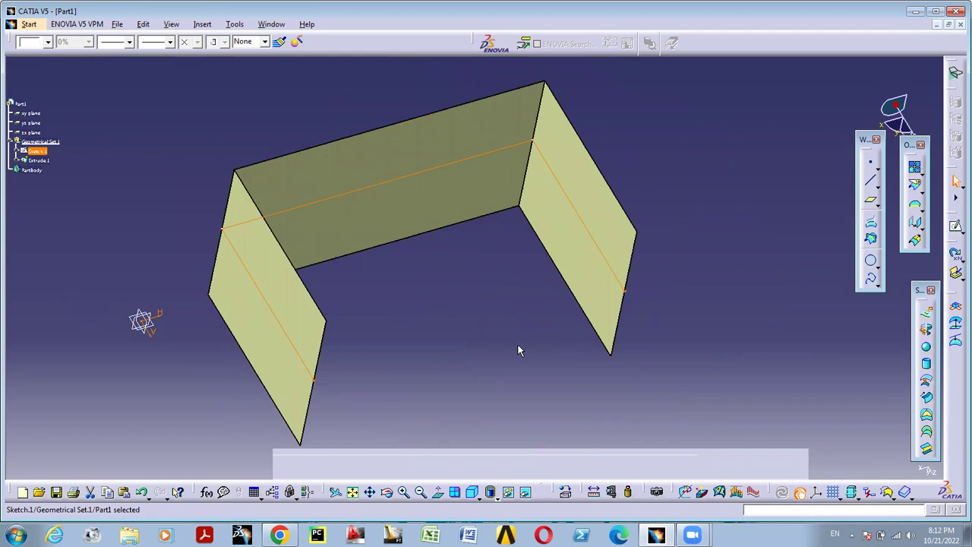
{"action": "left_click", "coordinate": [517, 345]}
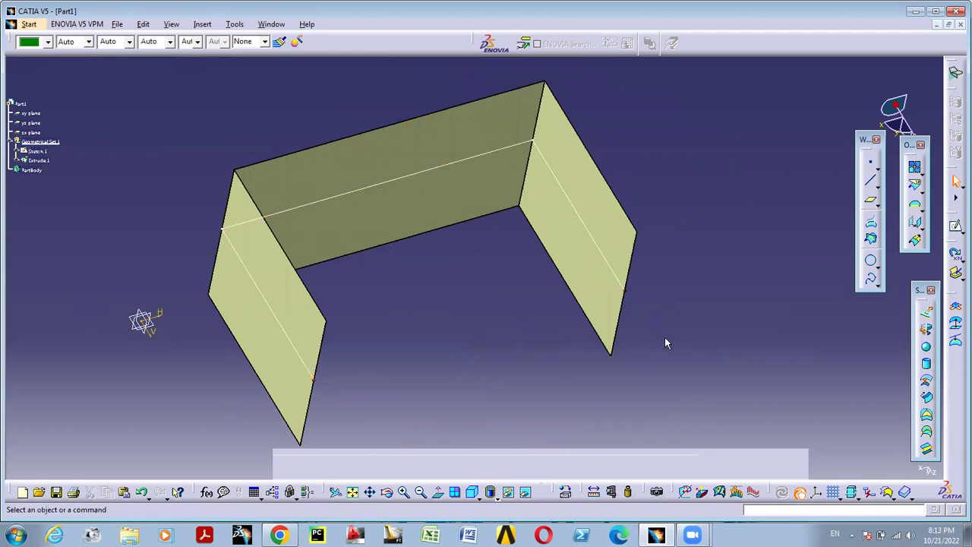
Try to create a fill surface across the open side from the free end edges of the two side walls
{"action": "middle_click_drag", "start_coordinate": [501, 385], "coordinate": [678, 336]}
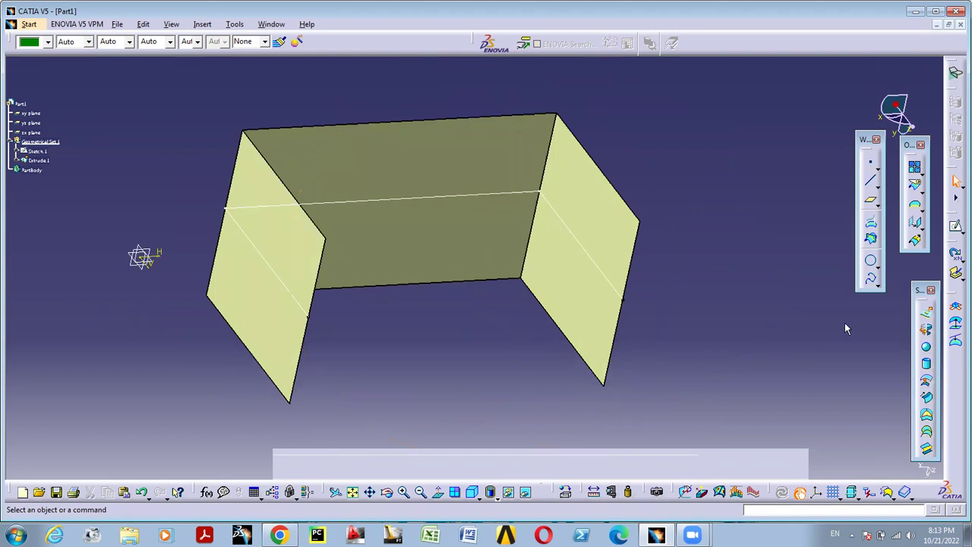
{"action": "middle_click_drag", "start_coordinate": [618, 390], "coordinate": [539, 338]}
{"action": "middle_click_drag", "start_coordinate": [601, 326], "coordinate": [592, 210]}
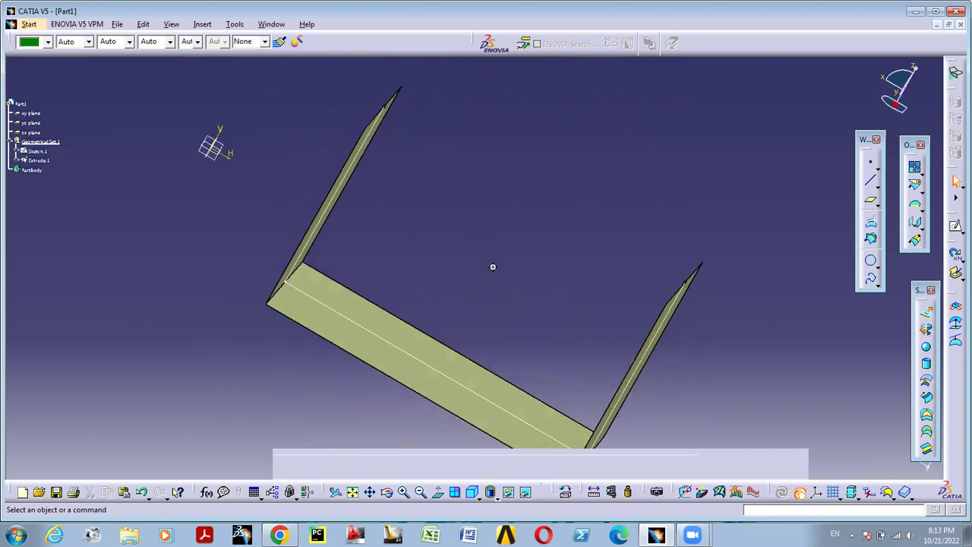
{"action": "middle_click_drag", "start_coordinate": [493, 266], "coordinate": [445, 232]}
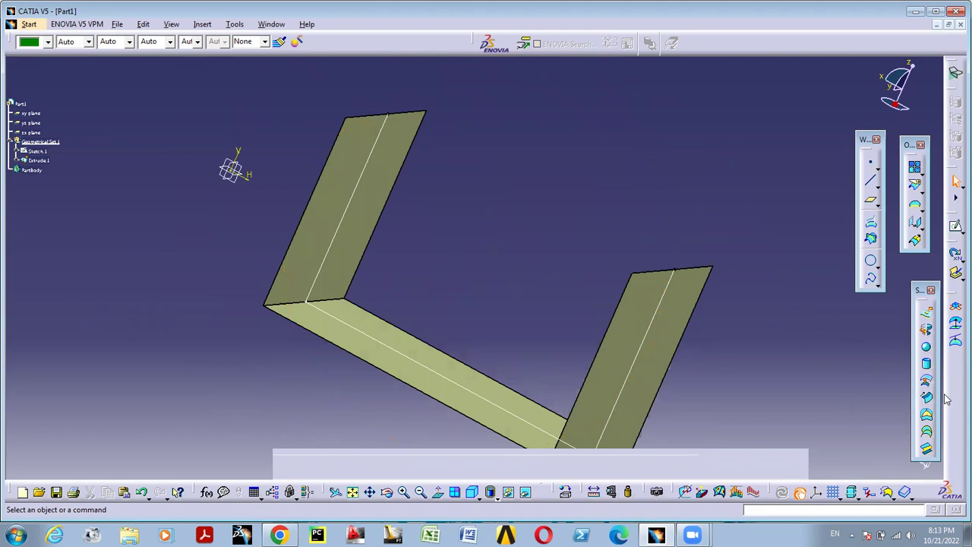
{"action": "left_click", "coordinate": [928, 416]}
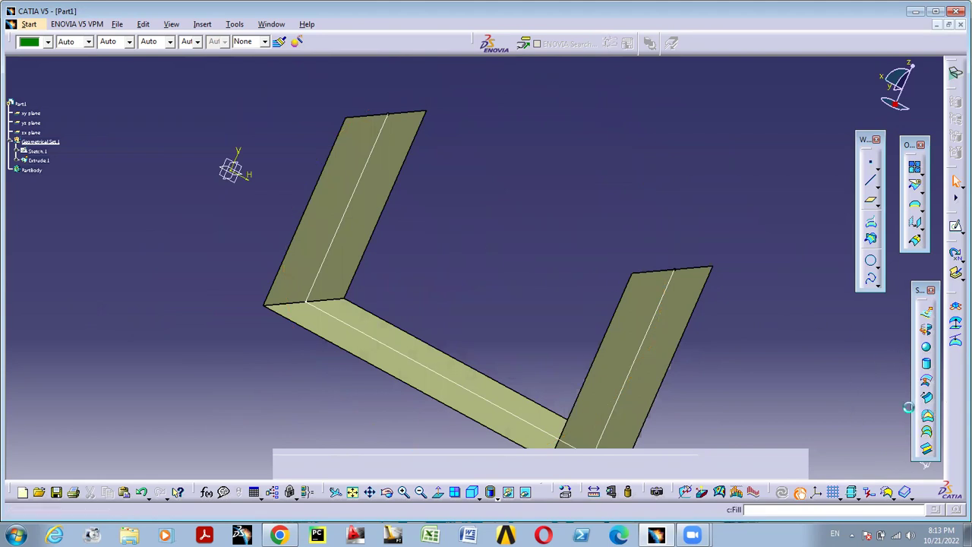
{"action": "left_click", "coordinate": [678, 271]}
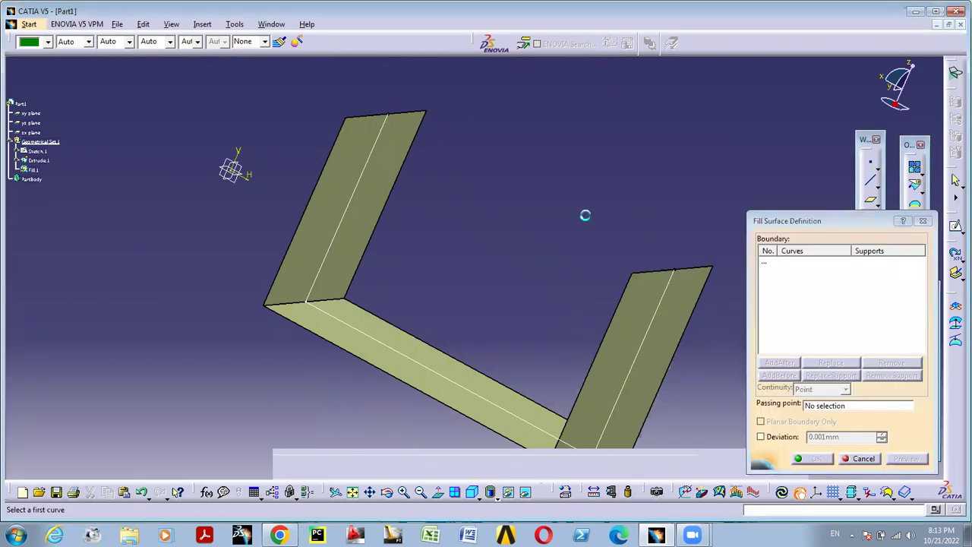
{"action": "left_click", "coordinate": [412, 116]}
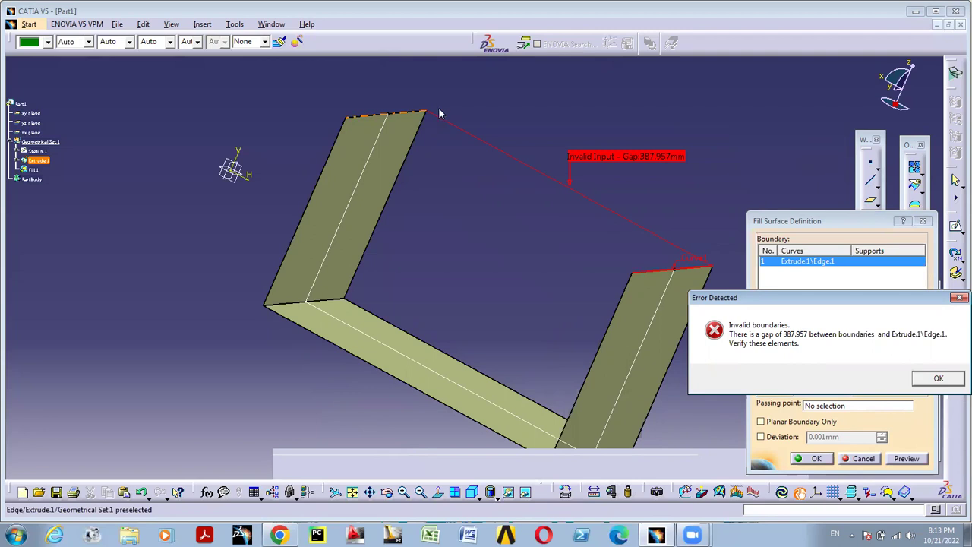
{"action": "left_click", "coordinate": [945, 379]}
{"action": "left_click", "coordinate": [923, 222]}
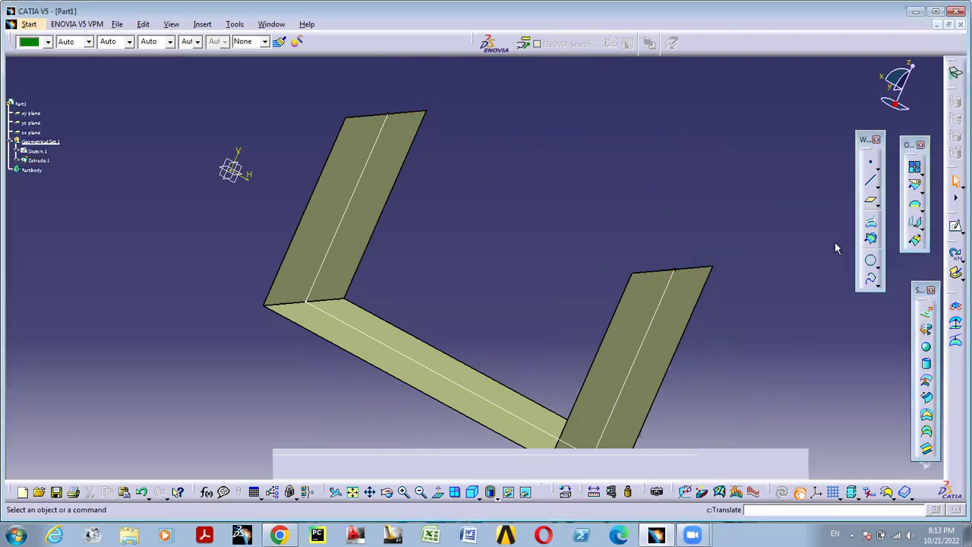
Create a point-to-point line running diagonally across the open side between opposite end corners of the two side walls
{"action": "middle_click_drag", "start_coordinate": [783, 349], "coordinate": [762, 344]}
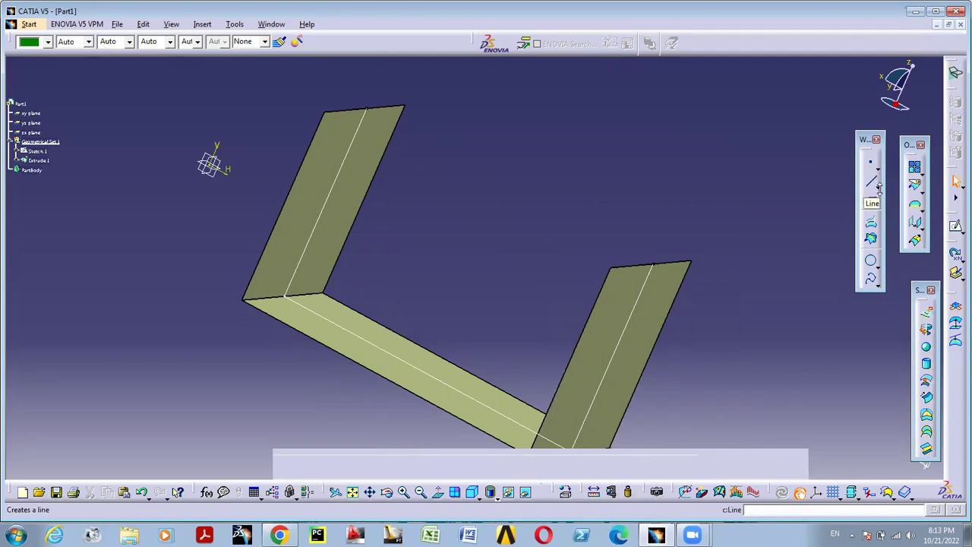
{"action": "left_click", "coordinate": [407, 108]}
{"action": "left_click", "coordinate": [870, 179]}
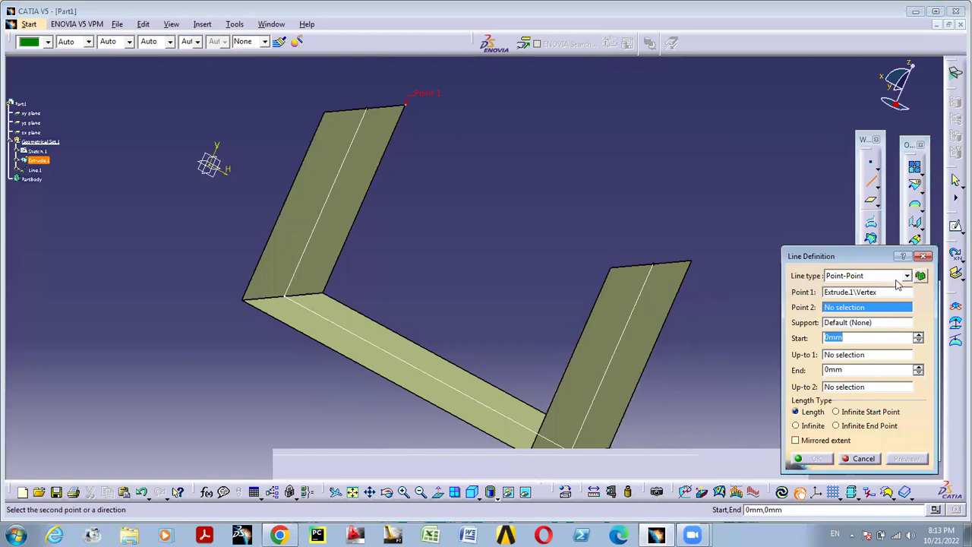
{"action": "left_click", "coordinate": [610, 265]}
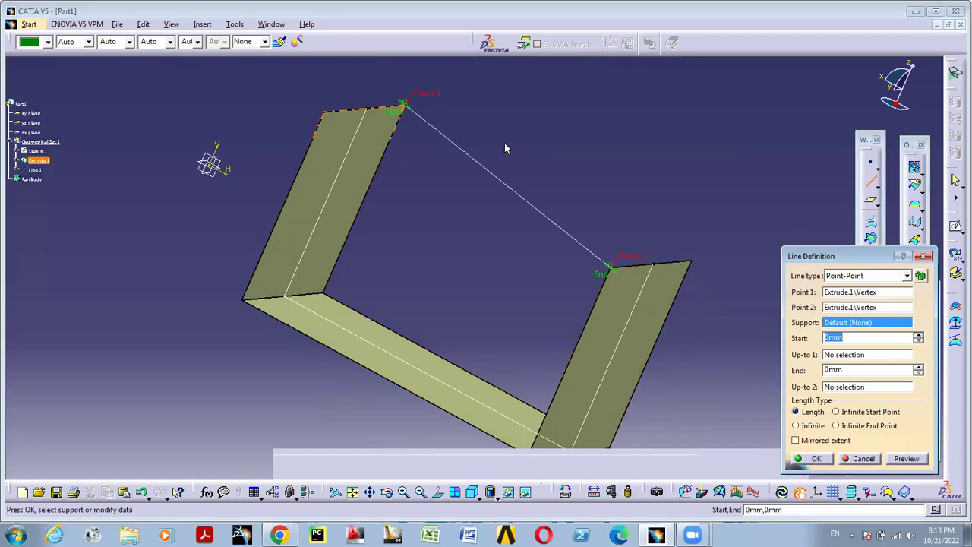
{"action": "mouse_move", "coordinate": [531, 250]}
{"action": "middle_mouse_down"}
{"action": "mouse_move", "coordinate": [504, 263]}
{"action": "mouse_move", "coordinate": [563, 182]}
{"action": "mouse_move", "coordinate": [564, 229]}
{"action": "middle_mouse_up"}
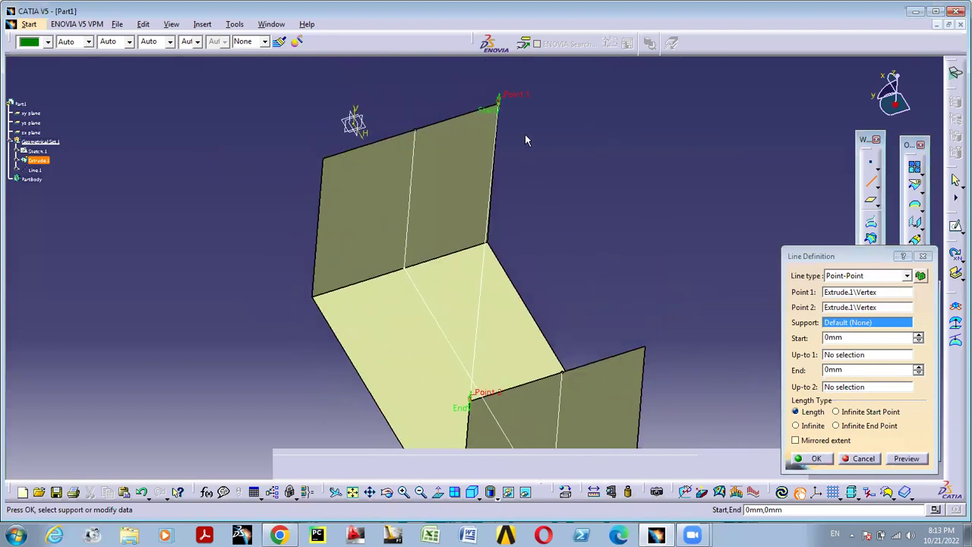
{"action": "middle_click_drag", "start_coordinate": [576, 325], "coordinate": [534, 288]}
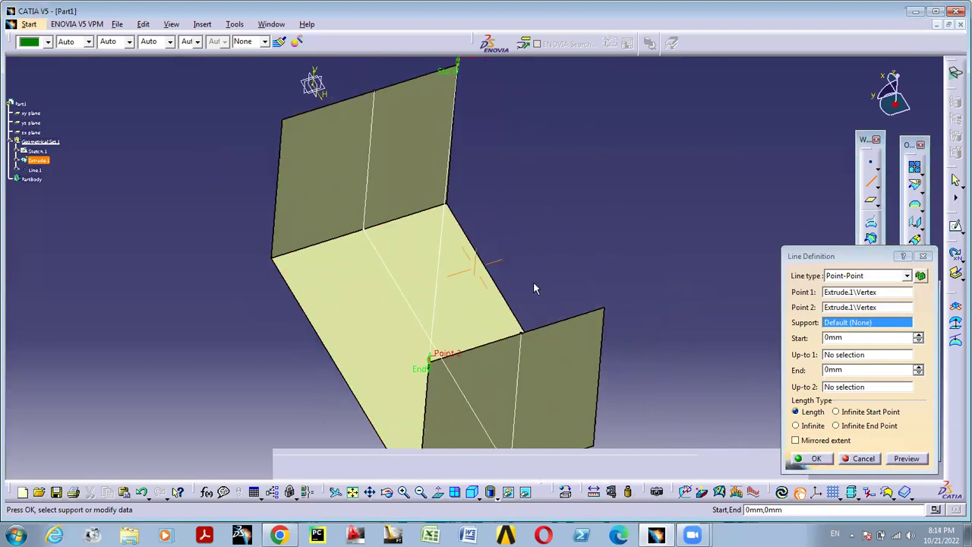
{"action": "left_click", "coordinate": [814, 458]}
Create a second point-to-point line from the diagonal's starting corner to the facing corner of the other side wall
{"action": "middle_click_drag", "start_coordinate": [620, 181], "coordinate": [638, 211]}
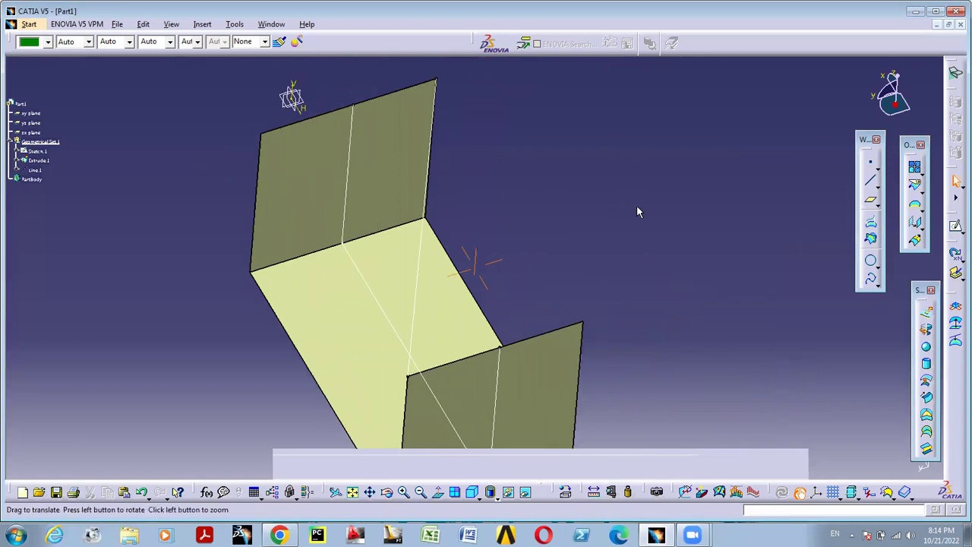
{"action": "left_click", "coordinate": [858, 180]}
{"action": "left_click", "coordinate": [437, 79]}
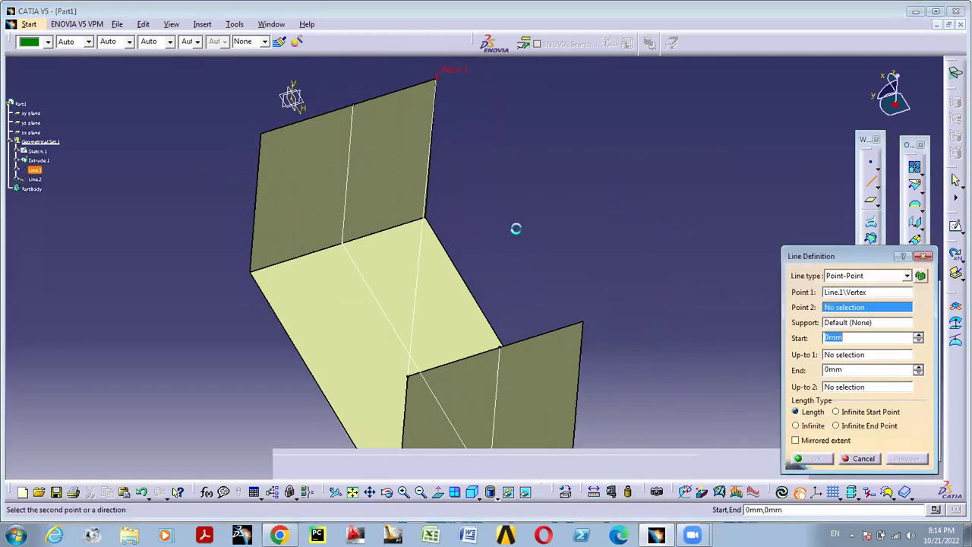
{"action": "left_click", "coordinate": [583, 322]}
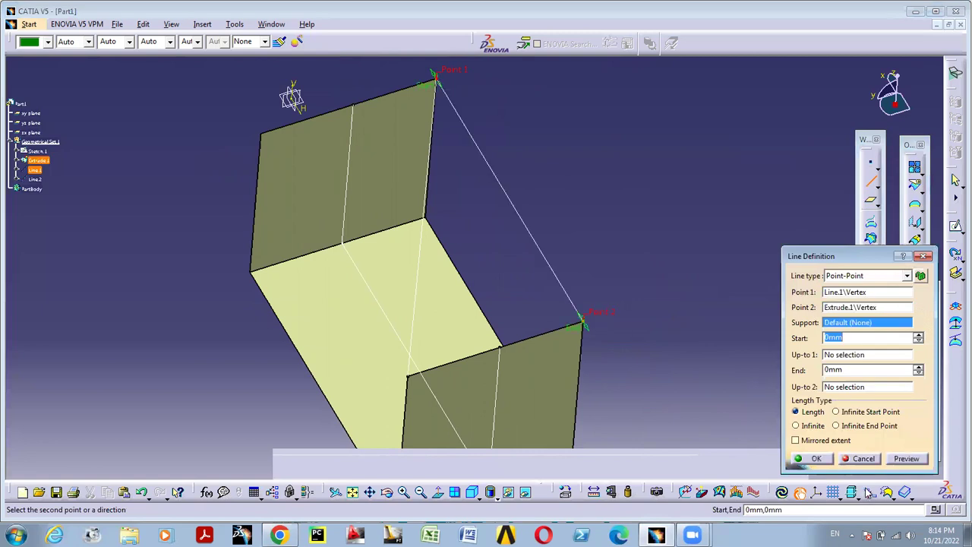
{"action": "left_click", "coordinate": [816, 459]}
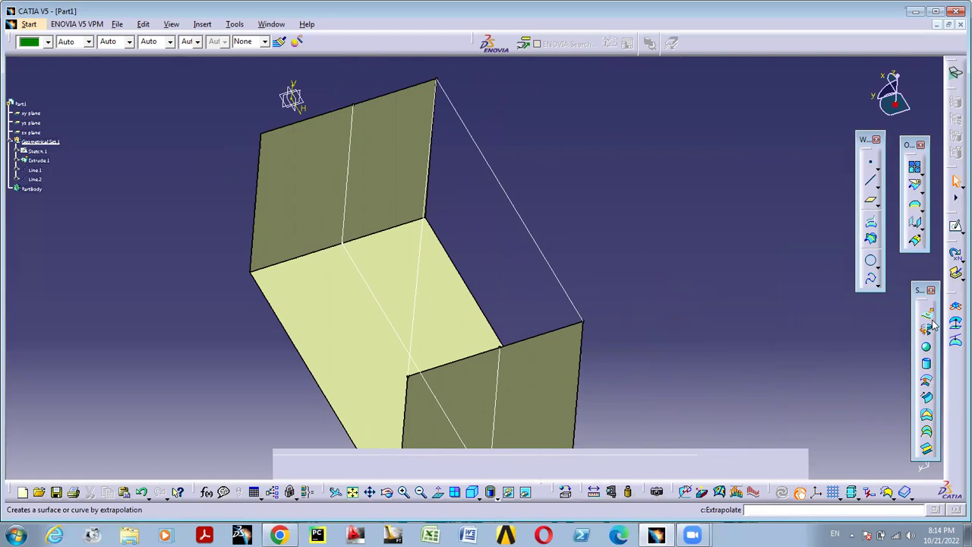
Create a triangular fill surface bounded by the two lines and the side wall's end edge between them
{"action": "left_click", "coordinate": [916, 206]}
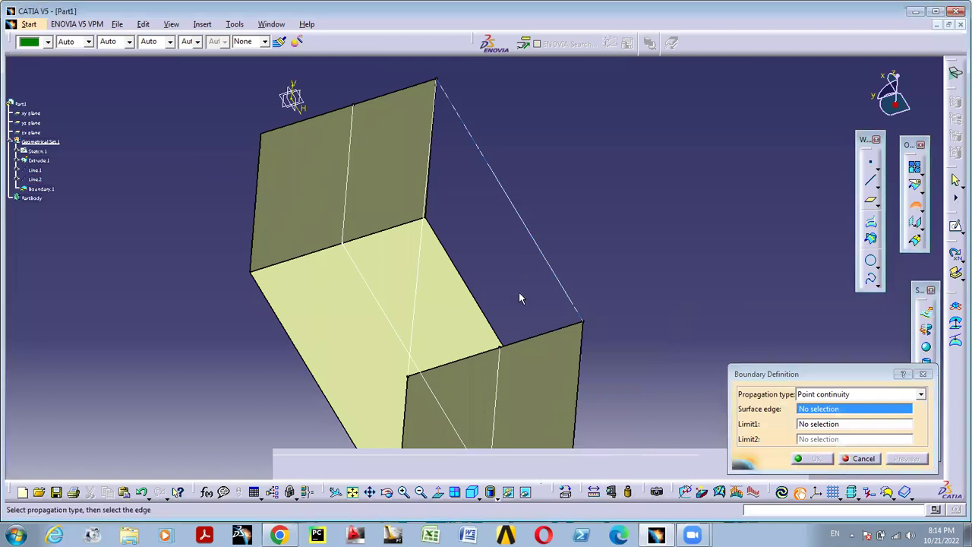
{"action": "left_click", "coordinate": [861, 459]}
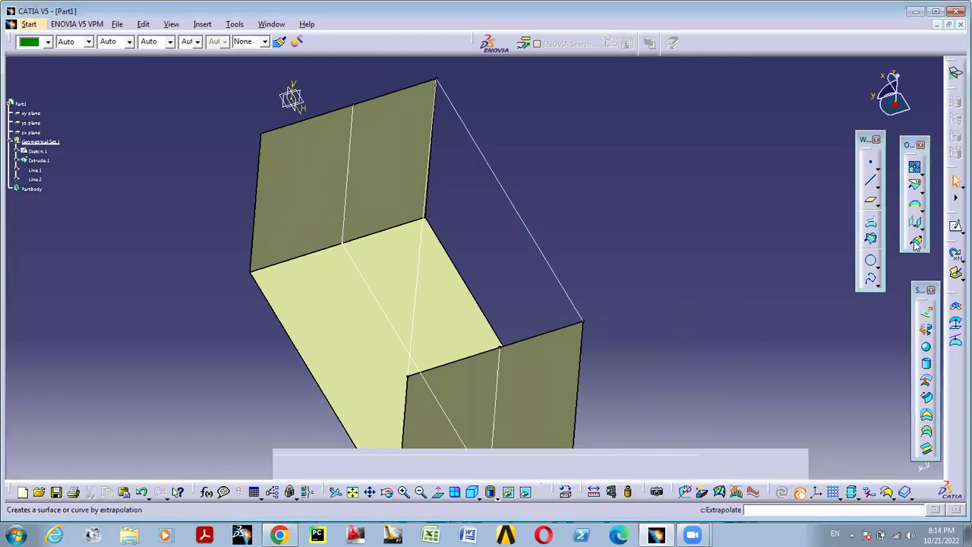
{"action": "left_click", "coordinate": [926, 416]}
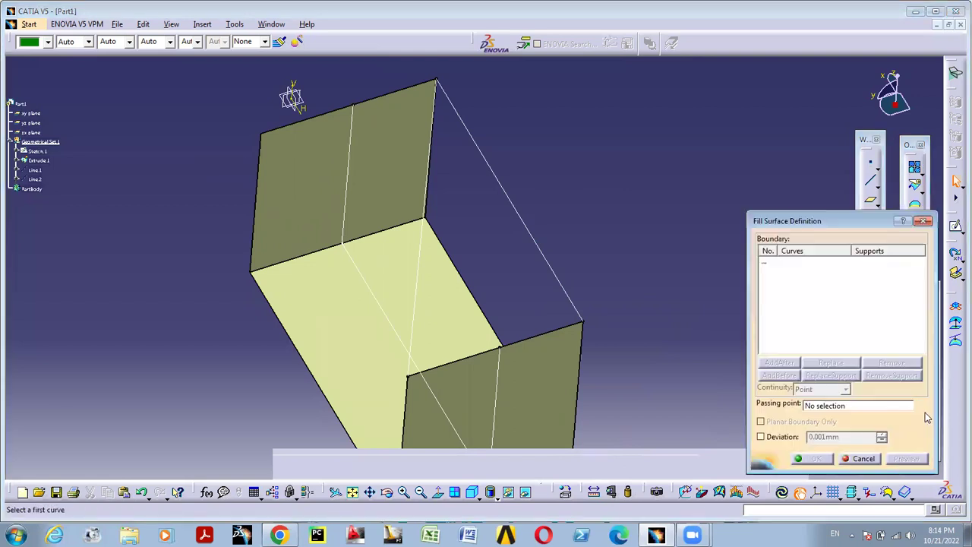
{"action": "left_click", "coordinate": [505, 185]}
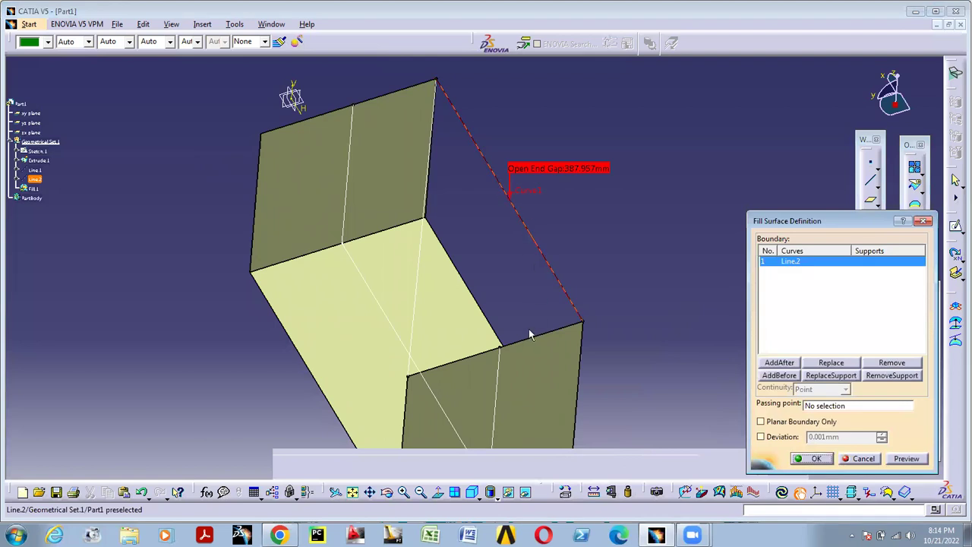
{"action": "left_click", "coordinate": [540, 343]}
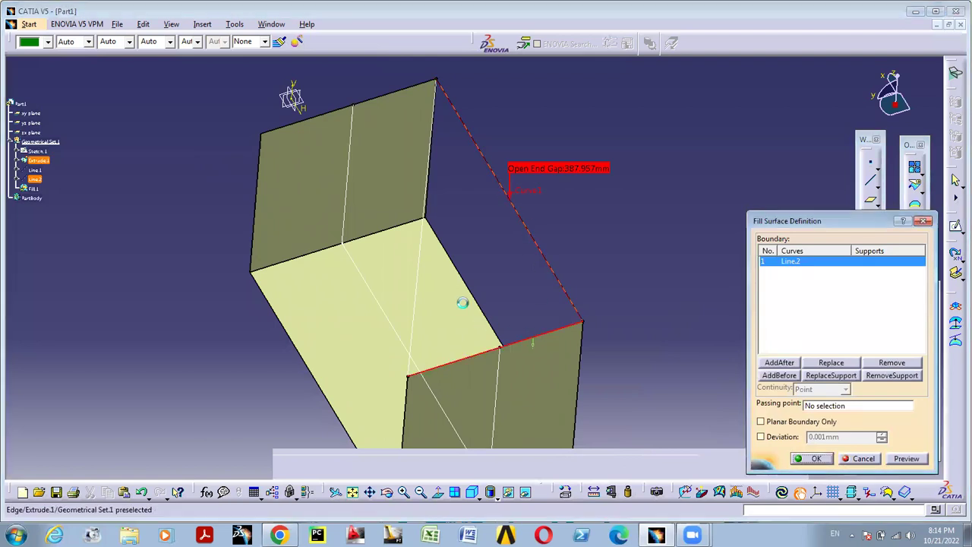
{"action": "left_click", "coordinate": [419, 262]}
{"action": "left_click", "coordinate": [815, 457]}
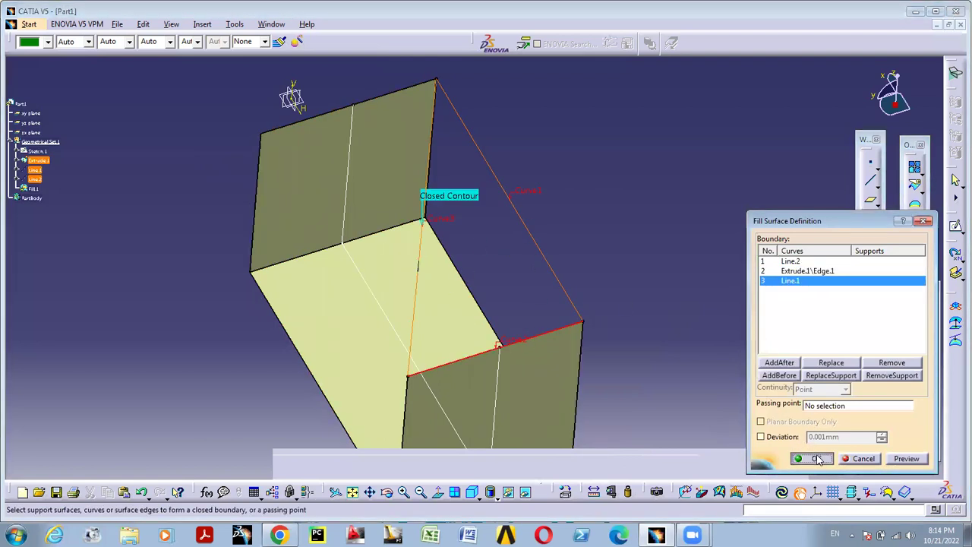
{"action": "middle_click_drag", "start_coordinate": [684, 299], "coordinate": [590, 143]}
{"action": "middle_click_drag", "start_coordinate": [618, 271], "coordinate": [586, 215]}
{"action": "middle_click_drag", "start_coordinate": [589, 312], "coordinate": [569, 289]}
{"action": "middle_click_drag", "start_coordinate": [571, 241], "coordinate": [494, 159]}
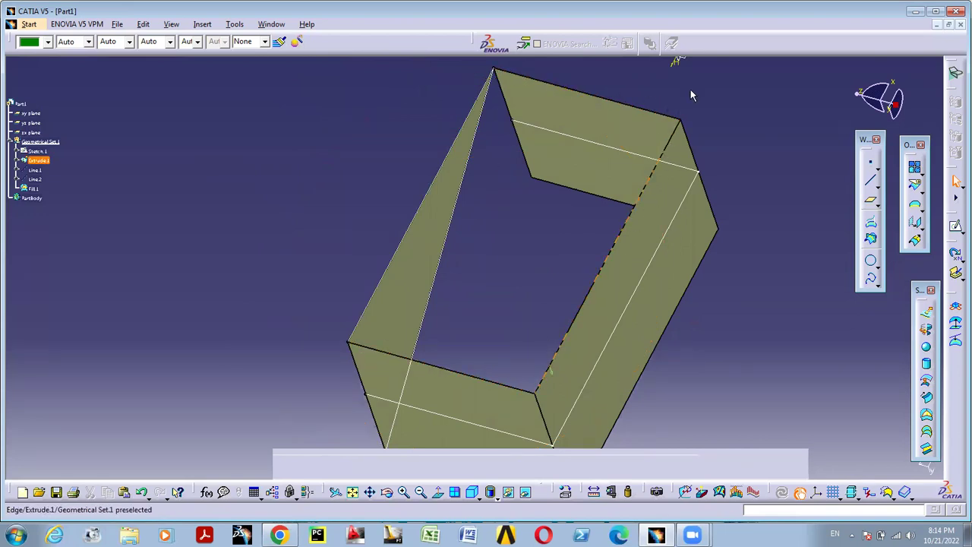
{"action": "middle_click_drag", "start_coordinate": [677, 51], "coordinate": [678, 76]}
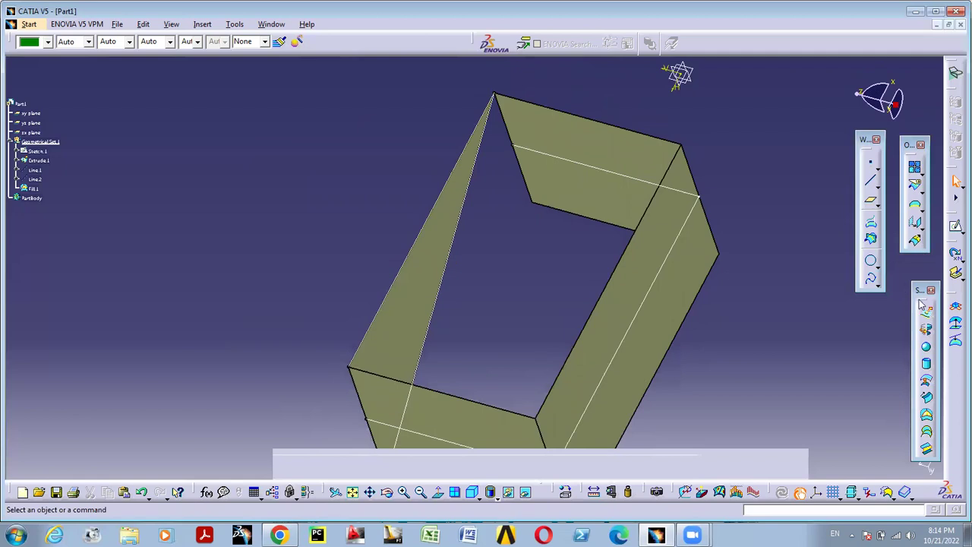
{"action": "left_click", "coordinate": [926, 433]}
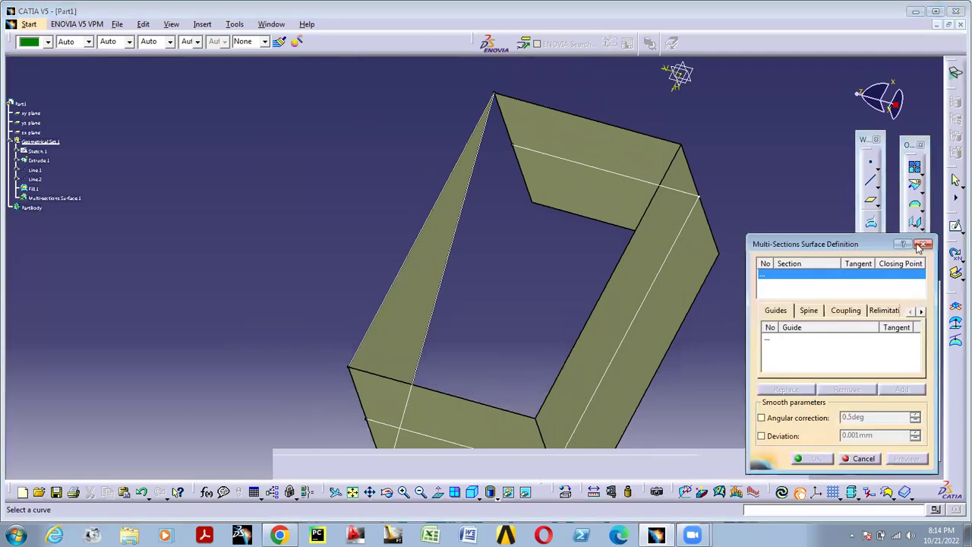
{"action": "left_click", "coordinate": [923, 244]}
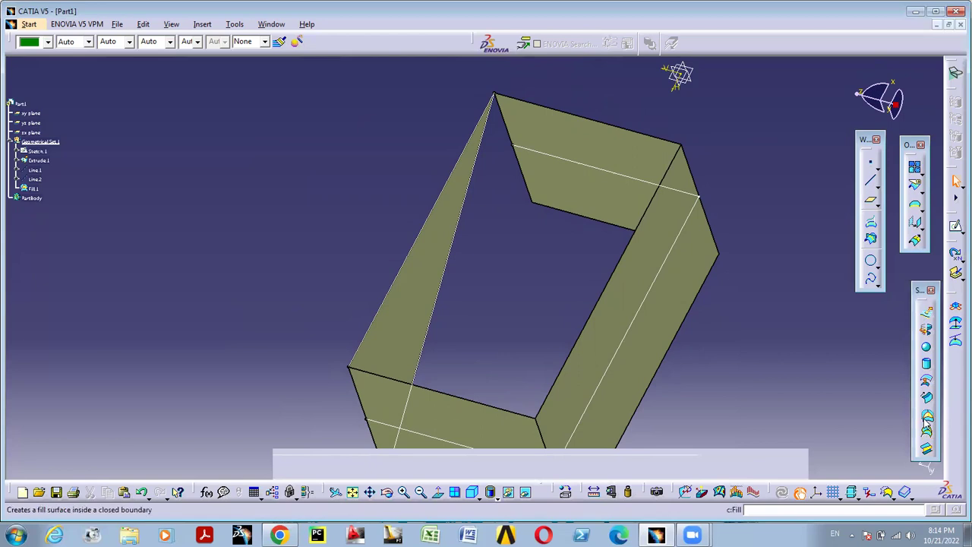
Create a four-sided fill surface over an open face, bounded by three extrude edges and the second line
{"action": "left_click", "coordinate": [926, 416]}
{"action": "middle_click_drag", "start_coordinate": [675, 338], "coordinate": [581, 315]}
{"action": "left_click", "coordinate": [585, 224]}
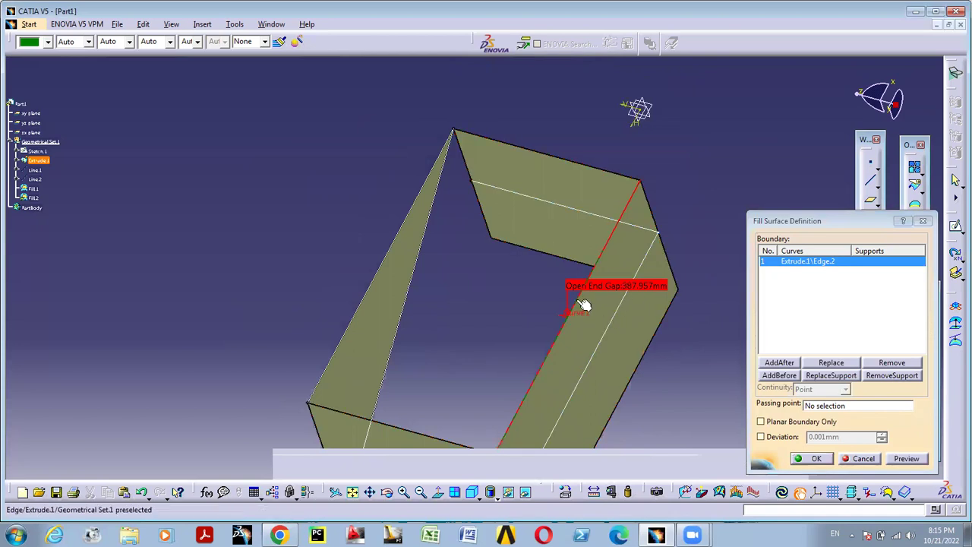
{"action": "middle_click_drag", "start_coordinate": [485, 341], "coordinate": [462, 309]}
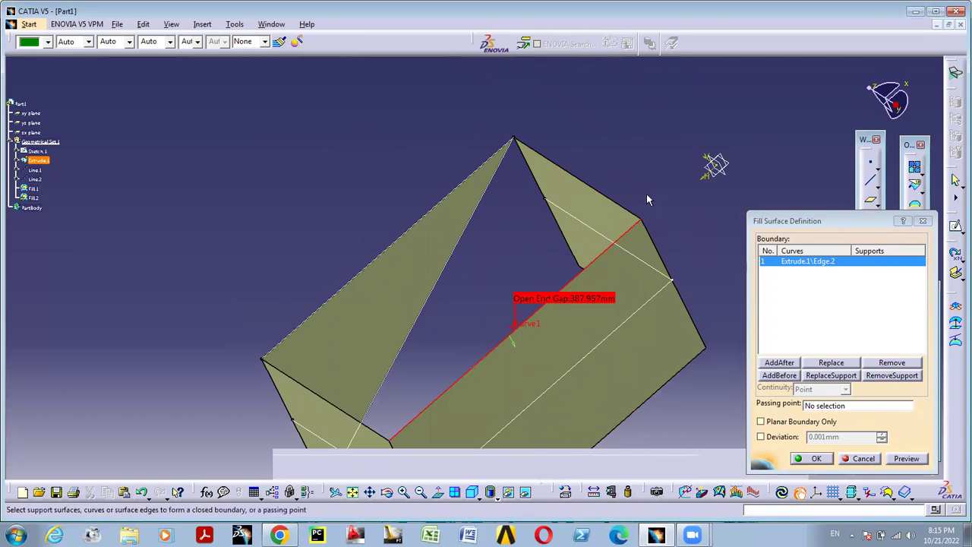
{"action": "left_click", "coordinate": [613, 199]}
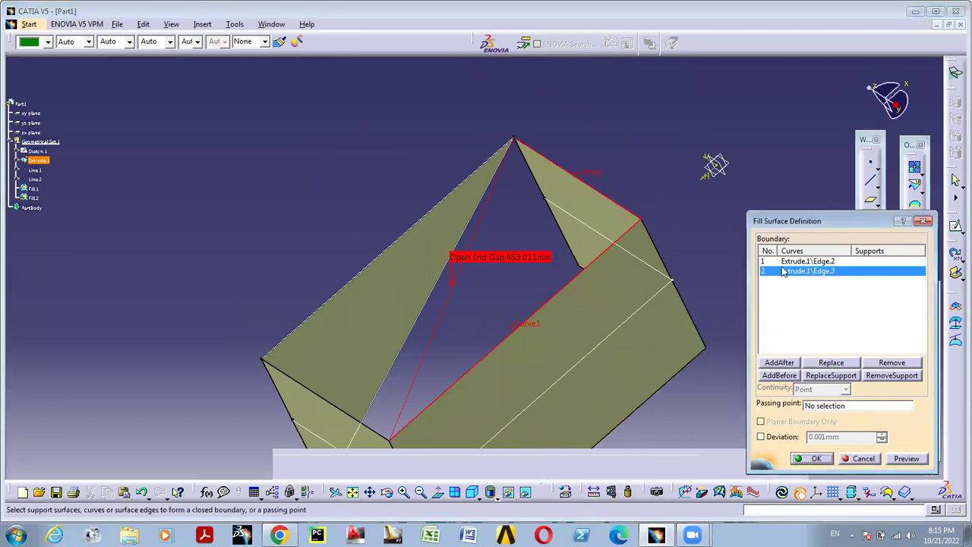
{"action": "left_click", "coordinate": [443, 203]}
{"action": "middle_click_drag", "start_coordinate": [332, 199], "coordinate": [623, 225]}
{"action": "middle_click_drag", "start_coordinate": [442, 281], "coordinate": [452, 256]}
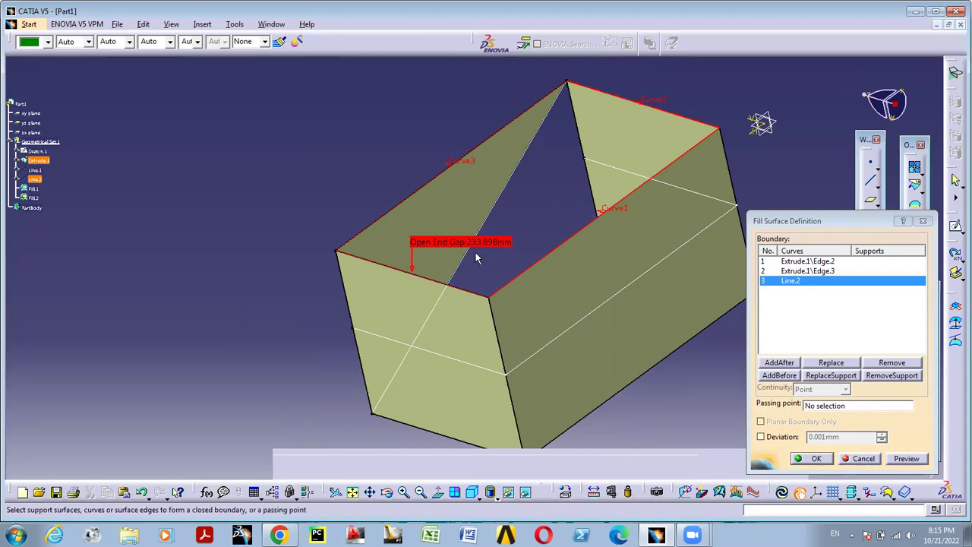
{"action": "left_click", "coordinate": [441, 282]}
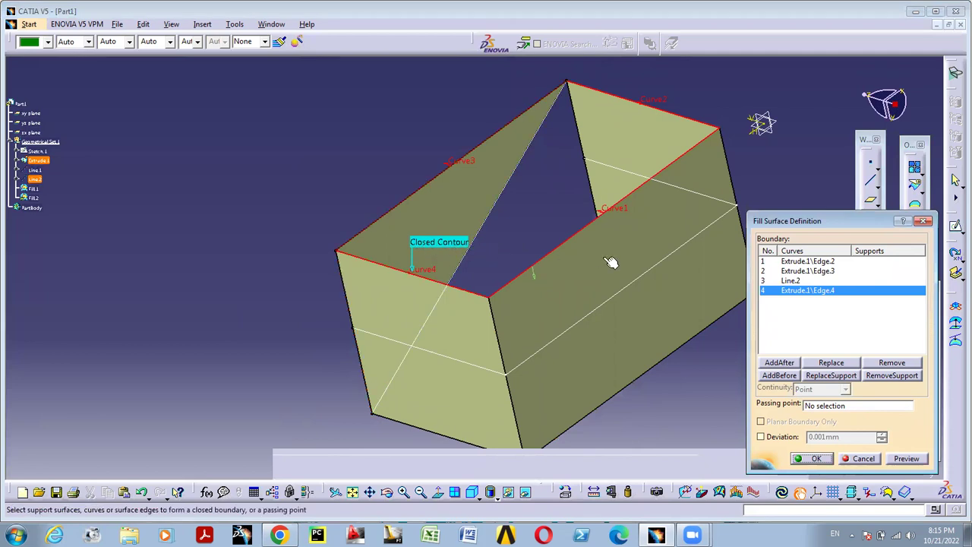
{"action": "left_click", "coordinate": [809, 458]}
Hide the extruded wall surface to isolate the two fills, and undo the hiding
{"action": "middle_click_drag", "start_coordinate": [716, 402], "coordinate": [525, 159]}
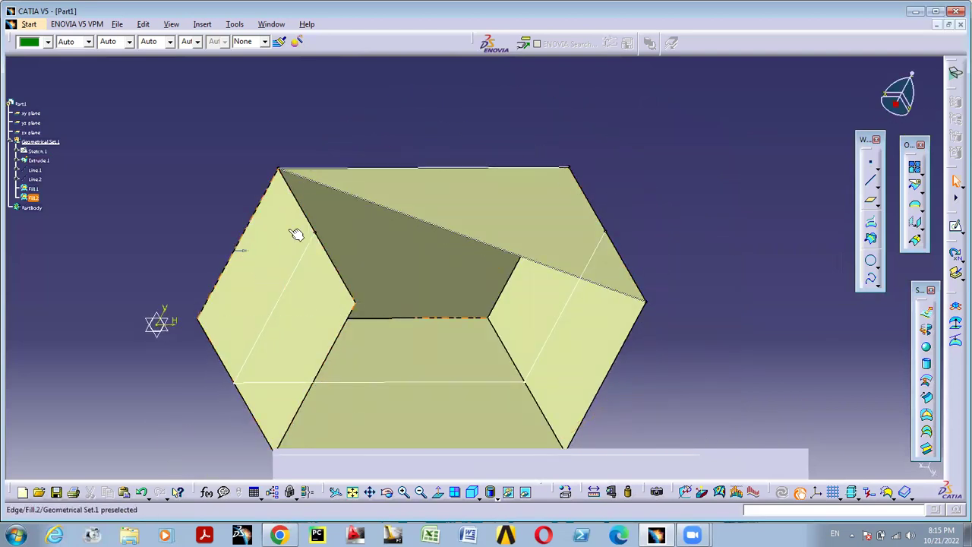
{"action": "middle_click_drag", "start_coordinate": [706, 237], "coordinate": [757, 351]}
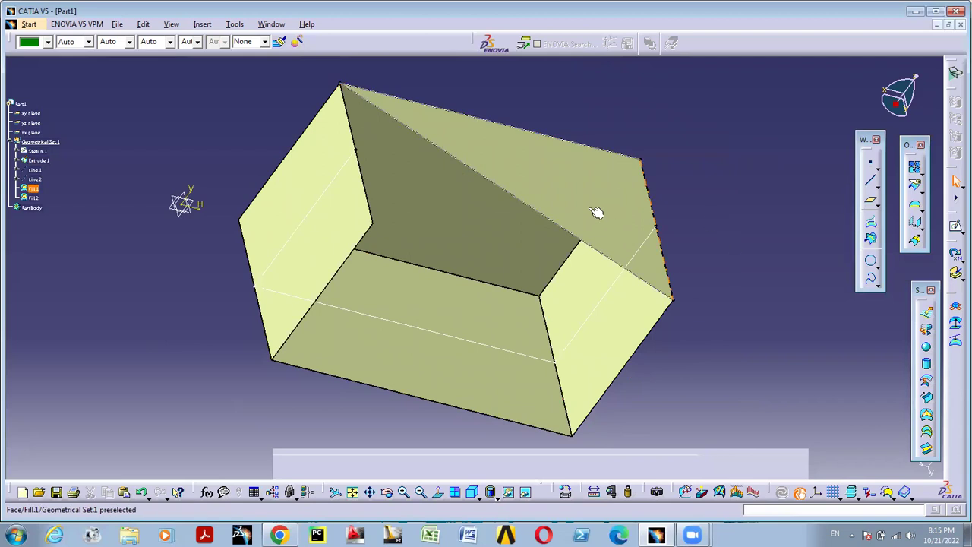
{"action": "right_click", "coordinate": [328, 230]}
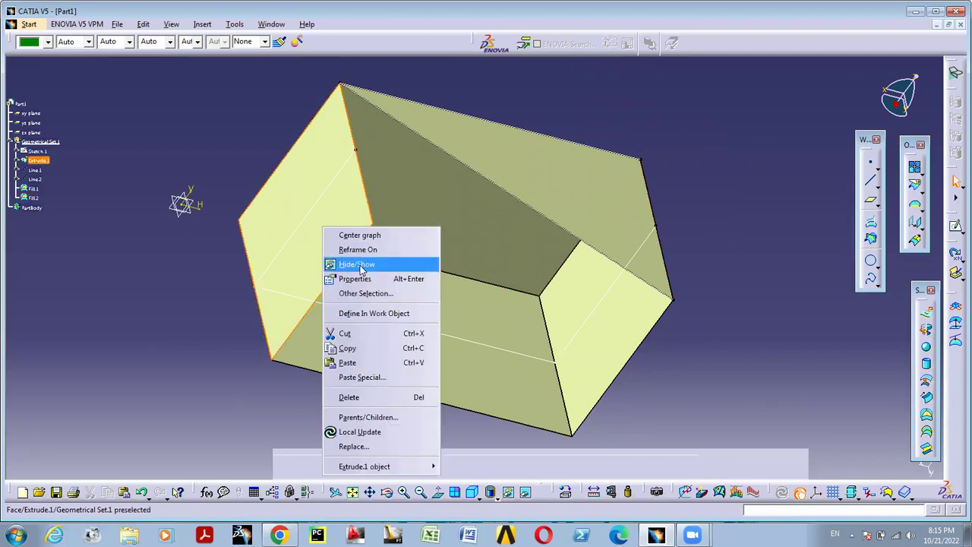
{"action": "left_click", "coordinate": [360, 264]}
{"action": "mouse_move", "coordinate": [473, 252]}
{"action": "middle_mouse_down"}
{"action": "mouse_move", "coordinate": [463, 246]}
{"action": "mouse_move", "coordinate": [485, 245]}
{"action": "middle_mouse_up"}
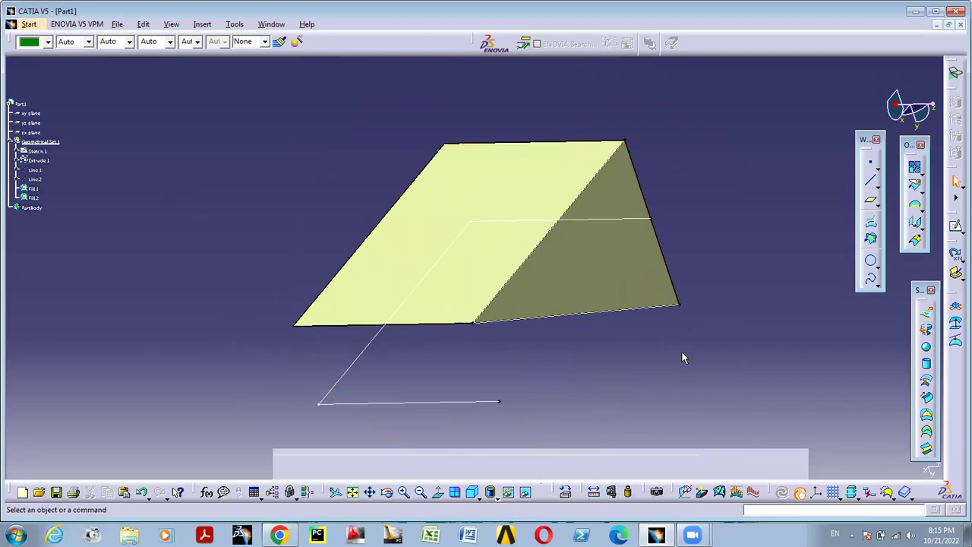
{"action": "key", "text": "ctrl+z"}
Temporarily hide the triangular fill and the four-sided fill one at a time, restoring each to show they are separate surfaces
{"action": "right_click", "coordinate": [633, 268]}
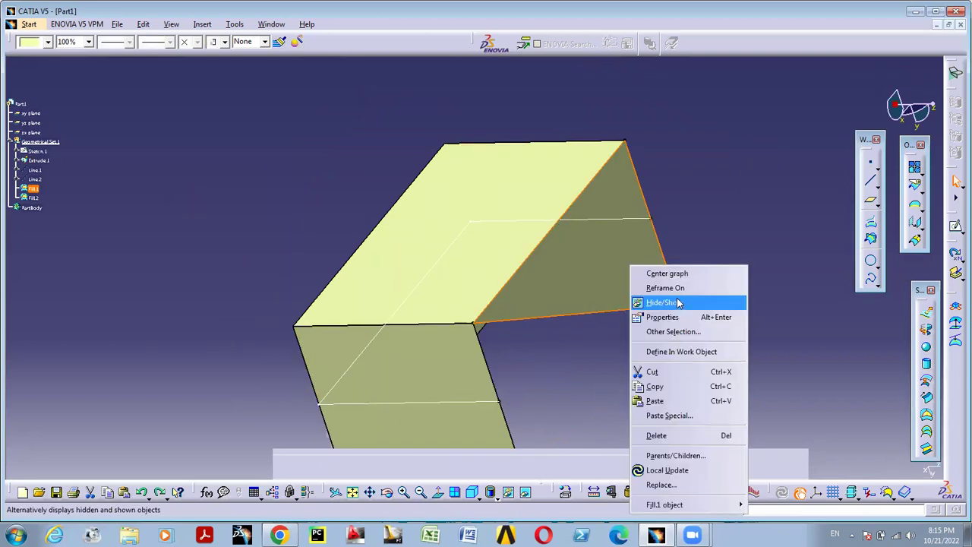
{"action": "left_click", "coordinate": [719, 305]}
{"action": "middle_click_drag", "start_coordinate": [547, 273], "coordinate": [515, 259]}
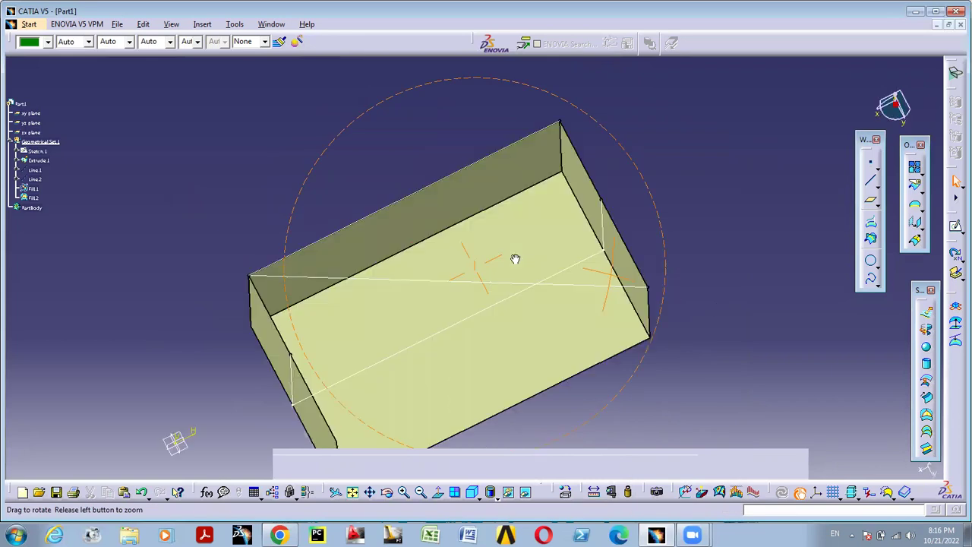
{"action": "middle_click_drag", "start_coordinate": [484, 362], "coordinate": [376, 165]}
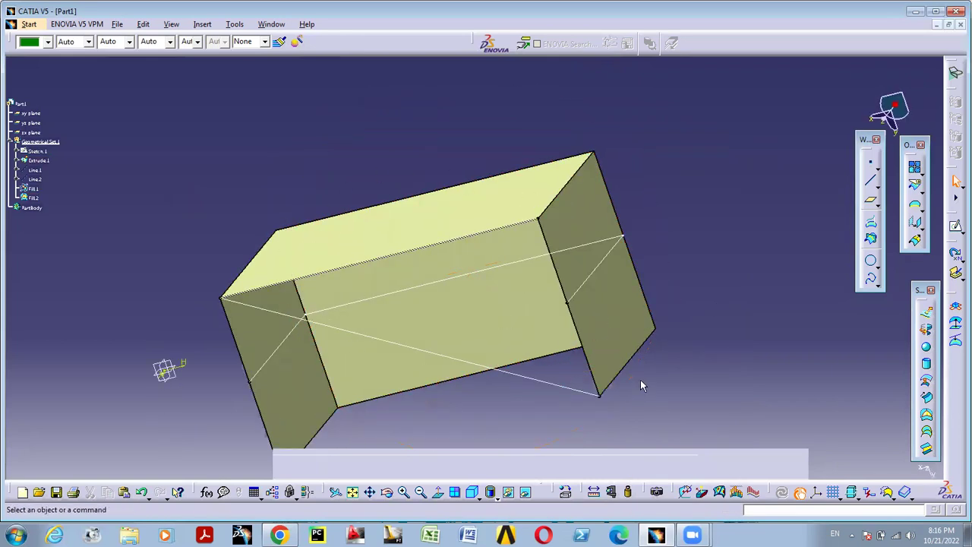
{"action": "right_click", "coordinate": [498, 209]}
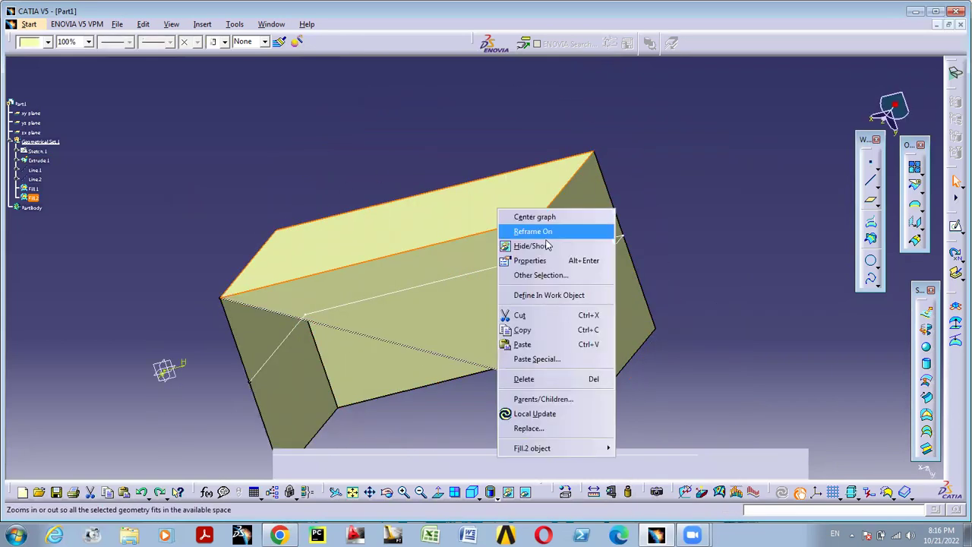
{"action": "left_click", "coordinate": [548, 245]}
{"action": "middle_click_drag", "start_coordinate": [459, 253], "coordinate": [380, 124]}
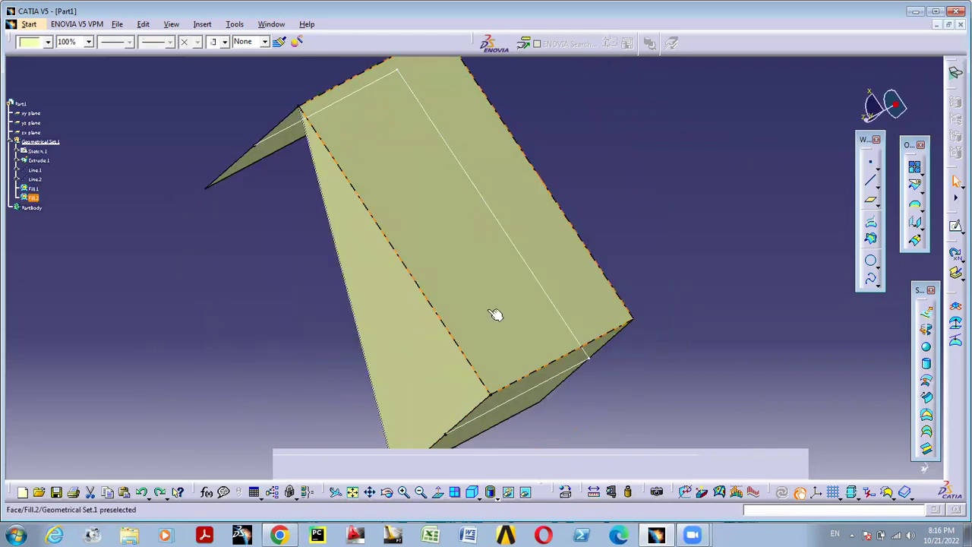
{"action": "middle_click_drag", "start_coordinate": [513, 336], "coordinate": [664, 168]}
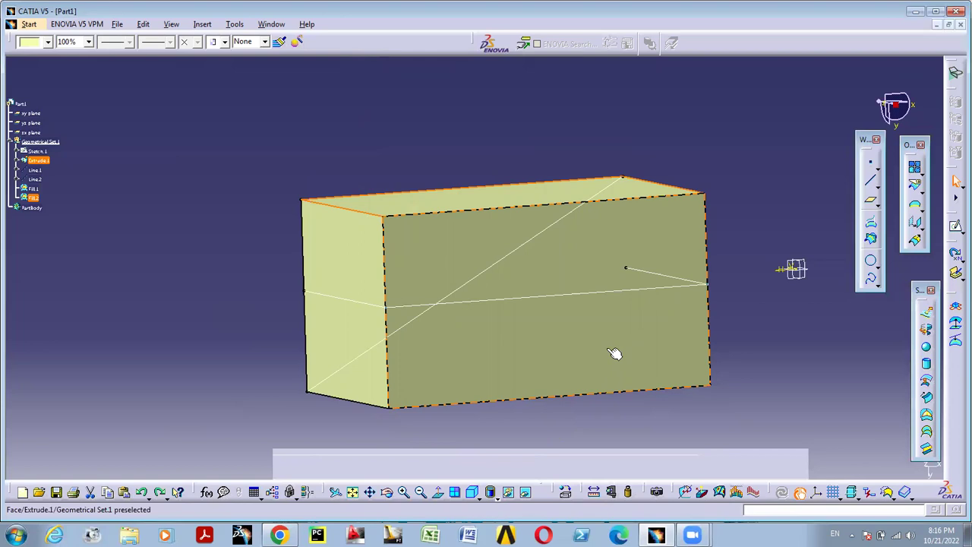
Join the four-sided fill, the extruded walls and the triangular fill into one surface with a 0.001 mm merging distance
{"action": "left_click", "coordinate": [915, 173]}
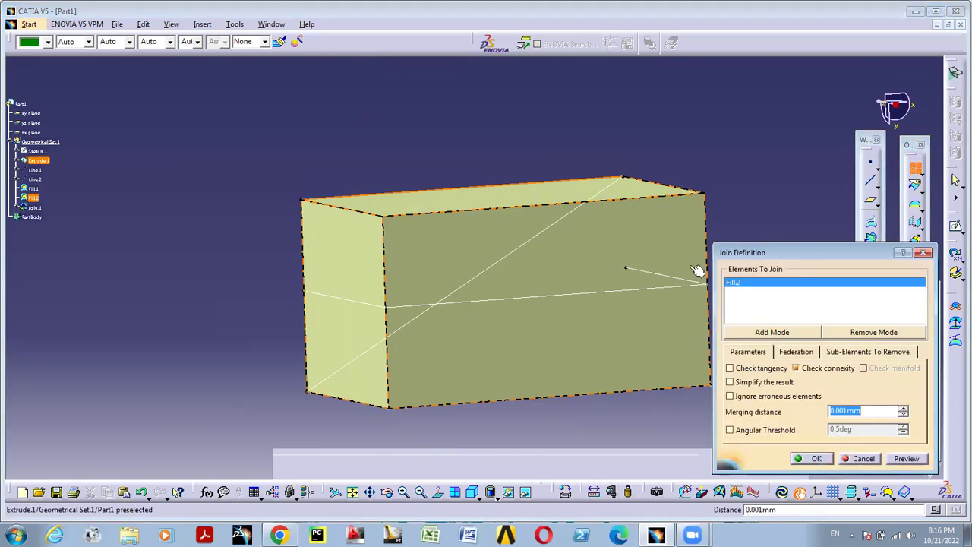
{"action": "left_click", "coordinate": [641, 267]}
{"action": "middle_click_drag", "start_coordinate": [737, 162], "coordinate": [504, 234]}
{"action": "left_click", "coordinate": [511, 215]}
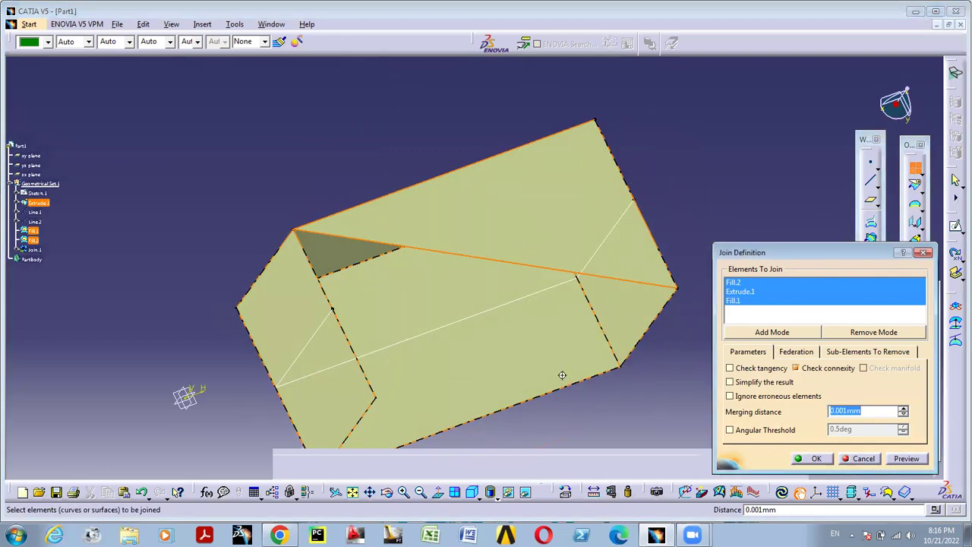
{"action": "middle_click_drag", "start_coordinate": [562, 375], "coordinate": [477, 261]}
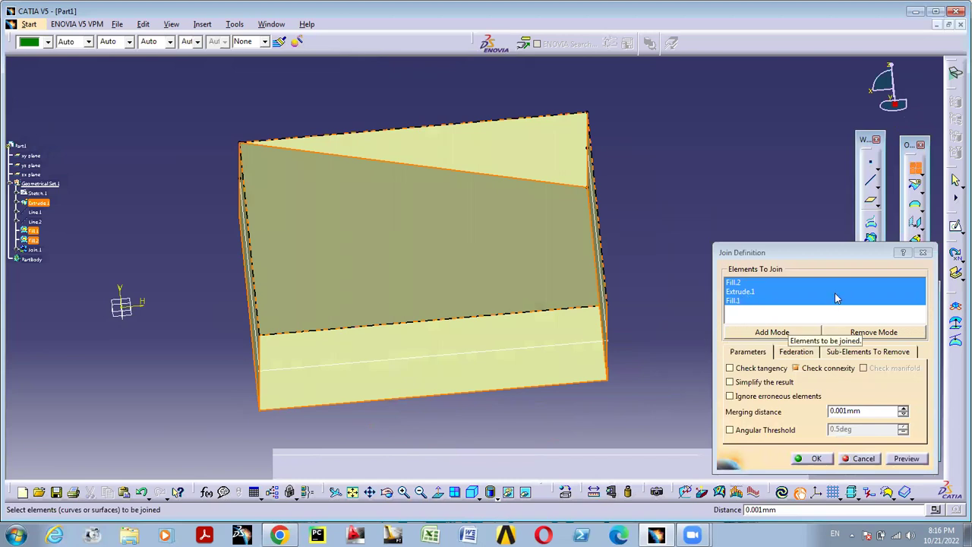
{"action": "middle_click_drag", "start_coordinate": [624, 281], "coordinate": [285, 308]}
{"action": "middle_click_drag", "start_coordinate": [647, 415], "coordinate": [598, 350]}
{"action": "left_click", "coordinate": [815, 458]}
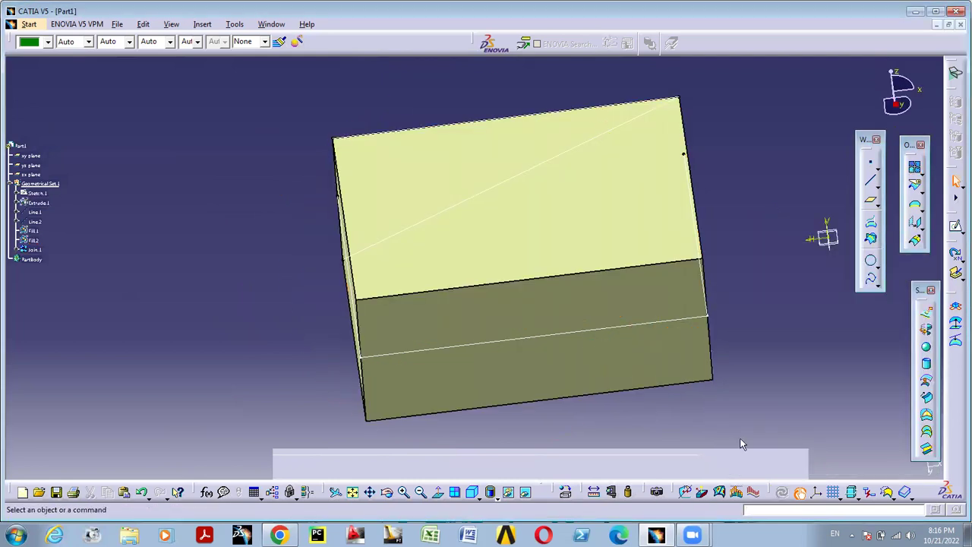
Hide the joined surface to check that it acts as one object, and undo the hiding
{"action": "middle_click_drag", "start_coordinate": [718, 387], "coordinate": [510, 354]}
{"action": "right_click", "coordinate": [620, 338]}
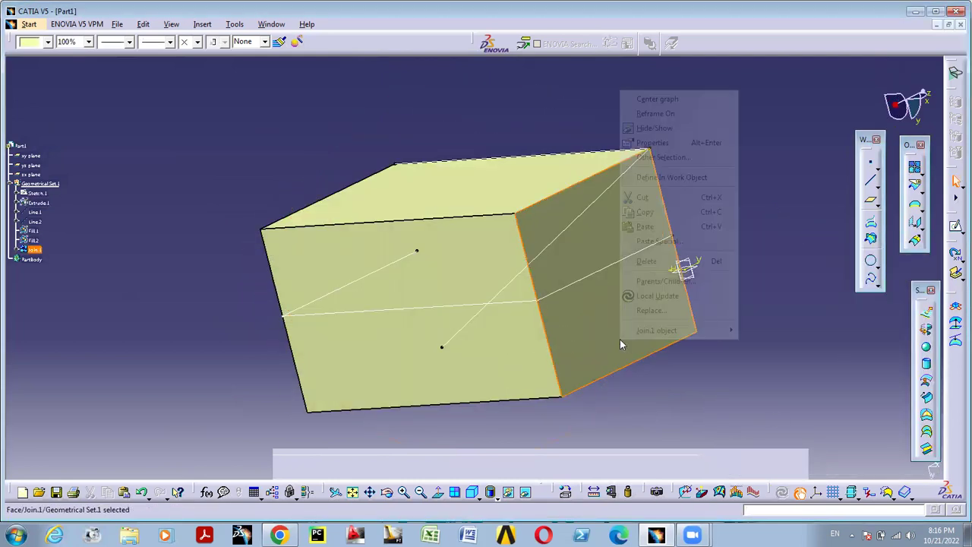
{"action": "left_click", "coordinate": [654, 127]}
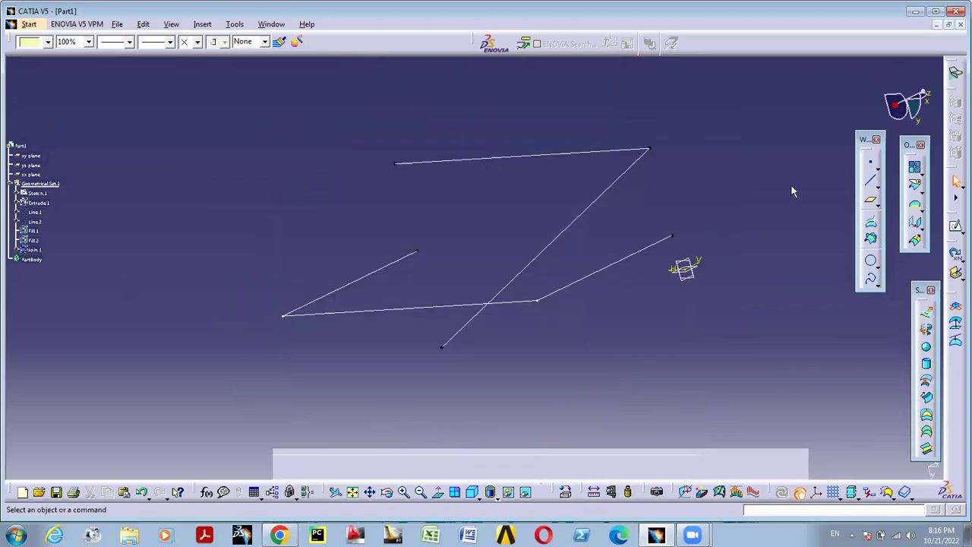
{"action": "middle_click_drag", "start_coordinate": [608, 220], "coordinate": [640, 269]}
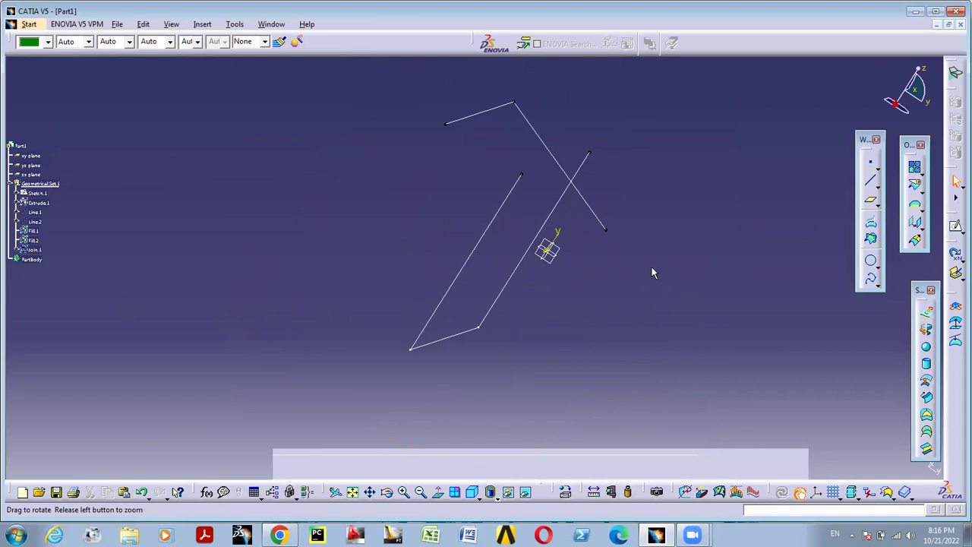
{"action": "key", "text": "ctrl+z"}
{"action": "left_click", "coordinate": [743, 343]}
{"action": "middle_click_drag", "start_coordinate": [706, 327], "coordinate": [663, 228]}
{"action": "middle_click_drag", "start_coordinate": [629, 267], "coordinate": [765, 280]}
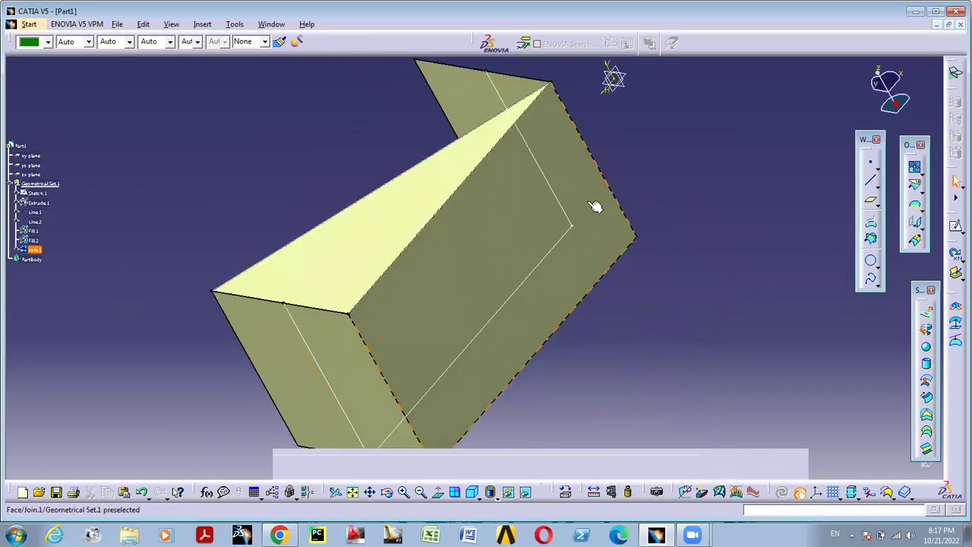
{"action": "middle_click_drag", "start_coordinate": [570, 332], "coordinate": [617, 83]}
{"action": "middle_click_drag", "start_coordinate": [436, 199], "coordinate": [614, 159]}
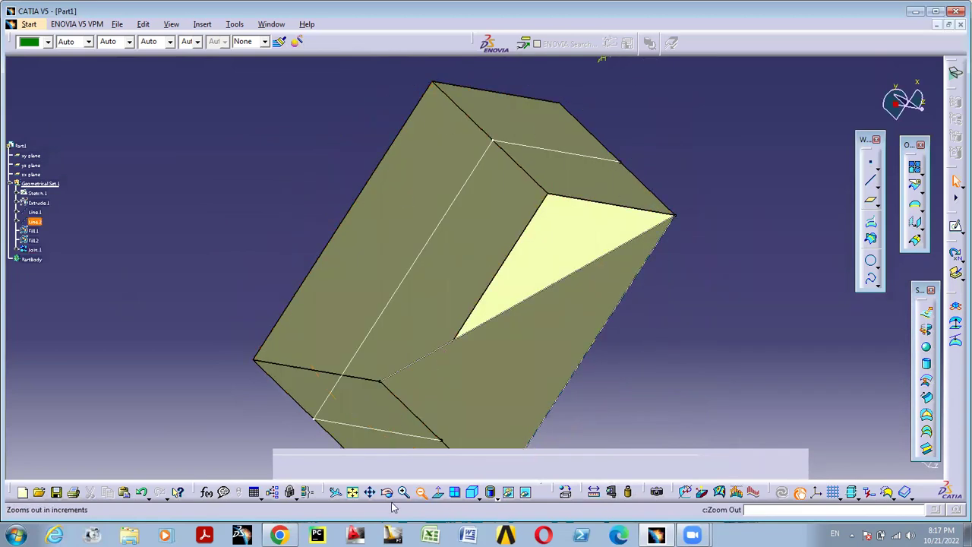
{"action": "left_click", "coordinate": [420, 492]}
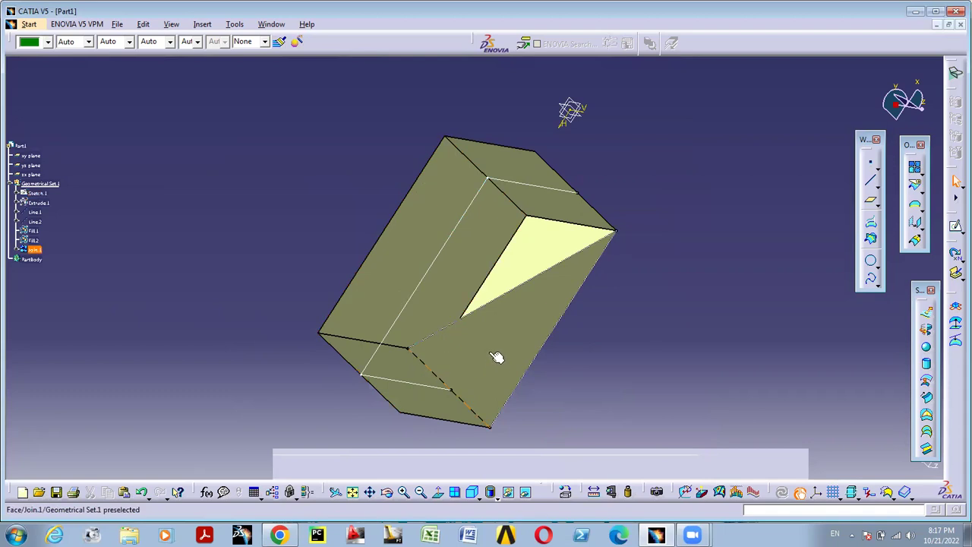
{"action": "middle_click_drag", "start_coordinate": [527, 276], "coordinate": [202, 274]}
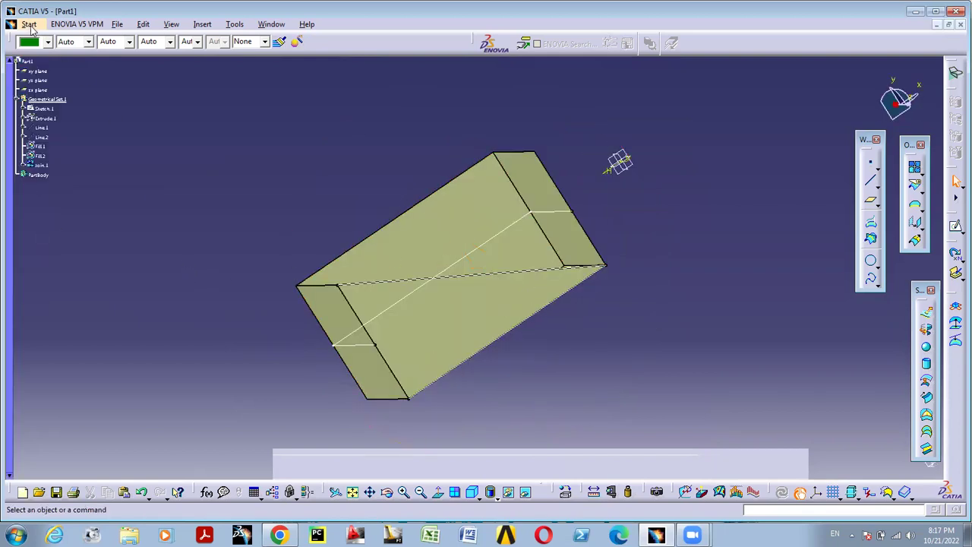
Switch from the surface workbench to Part Design
{"action": "left_click", "coordinate": [29, 23]}
{"action": "mouse_move", "coordinate": [72, 69]}
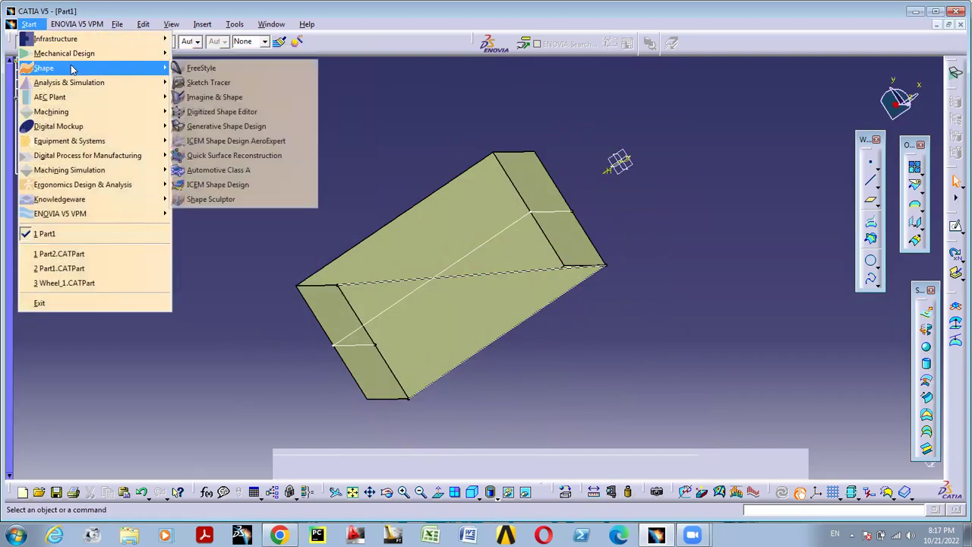
{"action": "mouse_move", "coordinate": [99, 55]}
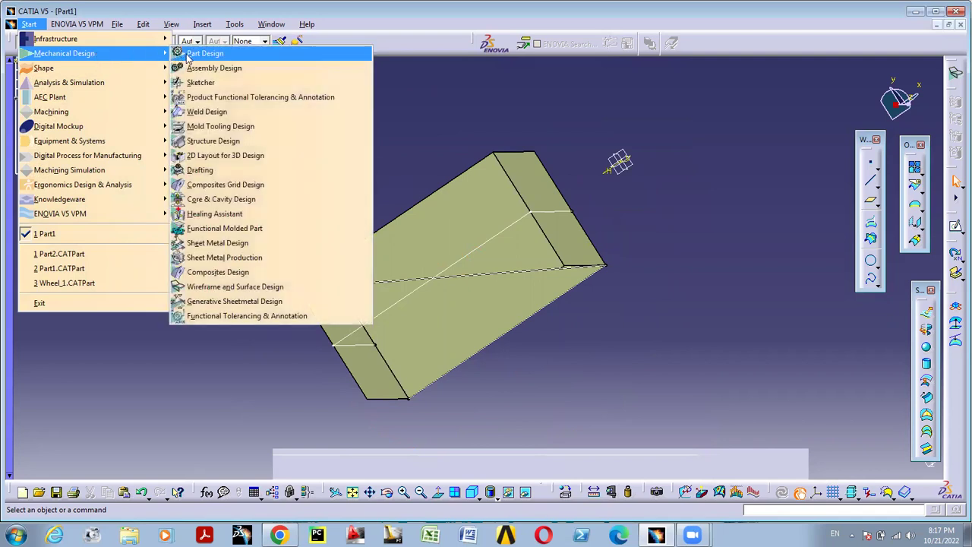
{"action": "left_click", "coordinate": [190, 54]}
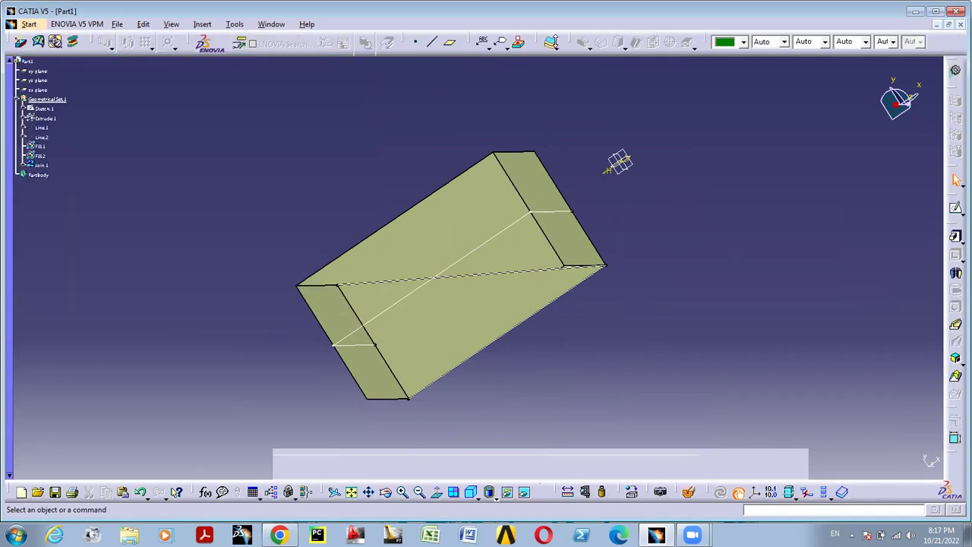
Thicken the joined surface into a solid with a first offset of 2 mm and a second offset of 0 mm
{"action": "left_click", "coordinate": [551, 44]}
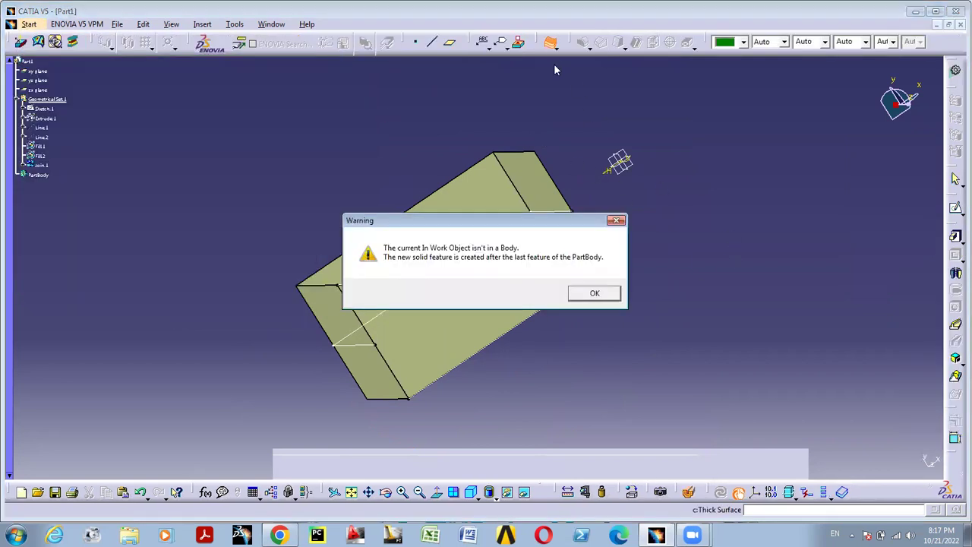
{"action": "left_click", "coordinate": [594, 294]}
{"action": "left_click", "coordinate": [494, 223]}
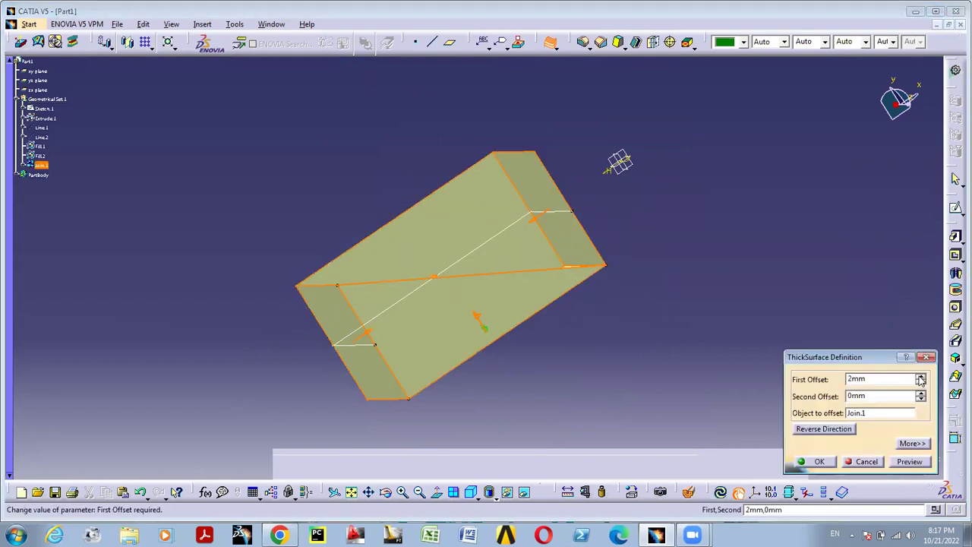
{"action": "left_click", "coordinate": [812, 462]}
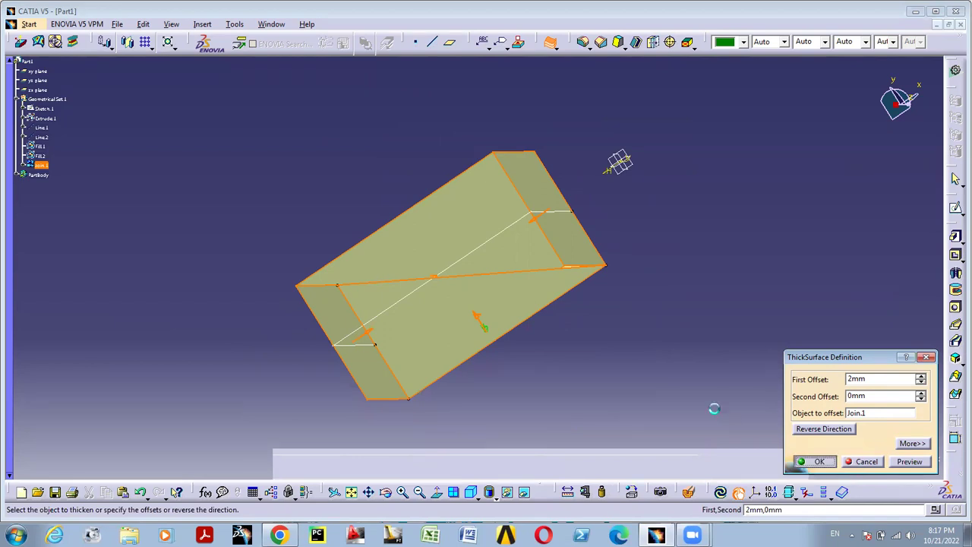
Hide the joined surface and the profile sketch that overlap the thickened solid
{"action": "middle_click_drag", "start_coordinate": [540, 273], "coordinate": [476, 61]}
{"action": "right_click", "coordinate": [476, 61]}
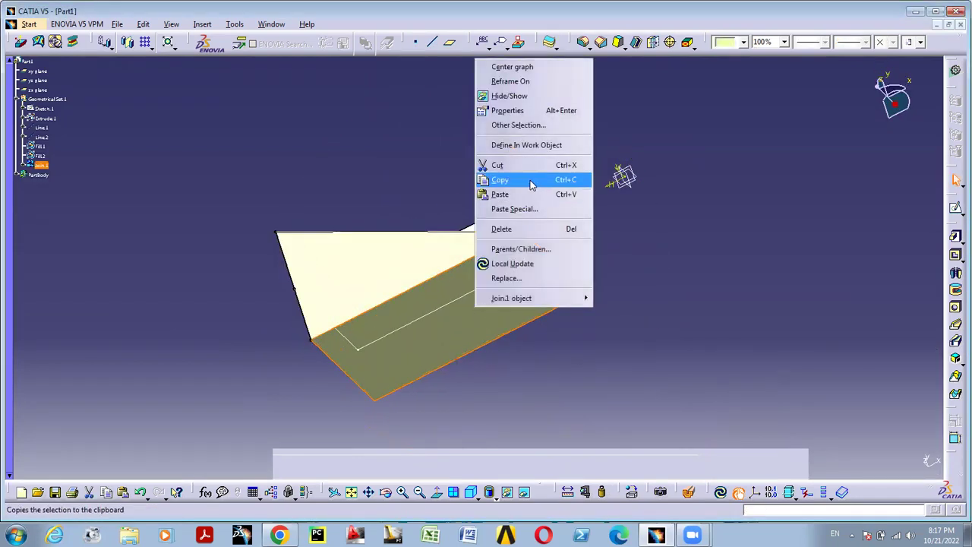
{"action": "left_click", "coordinate": [507, 96]}
{"action": "mouse_move", "coordinate": [531, 190]}
{"action": "middle_mouse_down"}
{"action": "mouse_move", "coordinate": [650, 308]}
{"action": "mouse_move", "coordinate": [494, 319]}
{"action": "mouse_move", "coordinate": [552, 245]}
{"action": "mouse_move", "coordinate": [531, 232]}
{"action": "middle_mouse_up"}
{"action": "right_click", "coordinate": [540, 230]}
{"action": "left_click", "coordinate": [571, 263]}
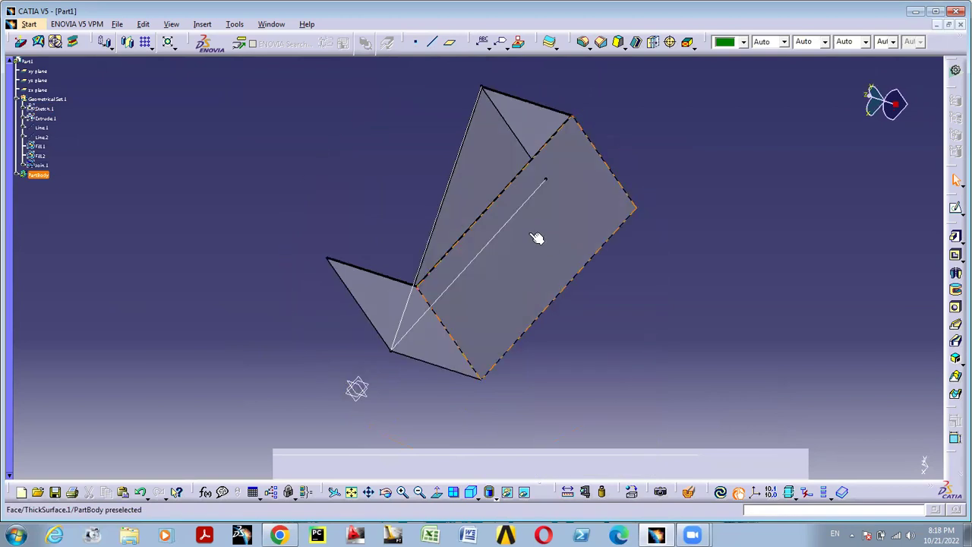
Hide the two construction lines, Line.2 and Line.1, that remain around the thickened solid
{"action": "right_click", "coordinate": [515, 219]}
{"action": "left_click", "coordinate": [524, 254]}
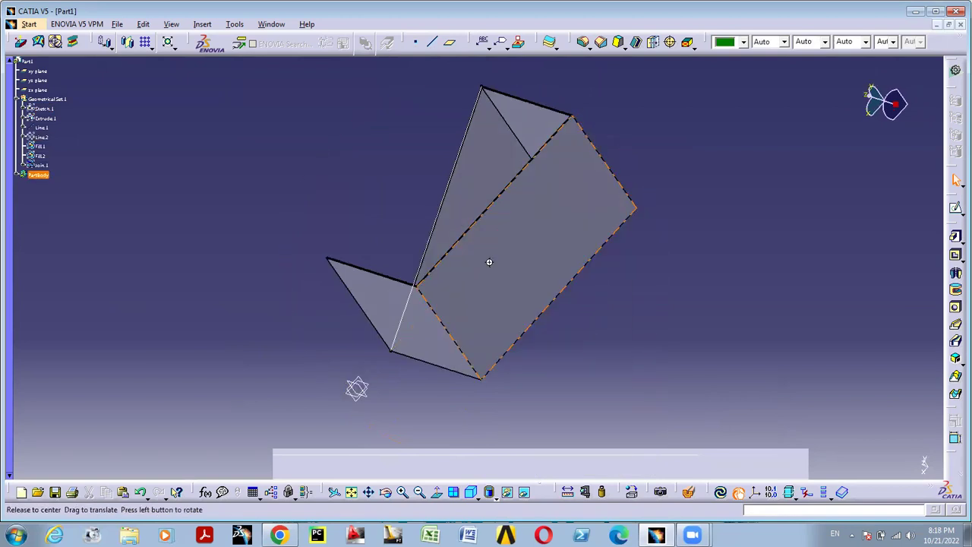
{"action": "middle_click_drag", "start_coordinate": [488, 263], "coordinate": [492, 257]}
{"action": "right_click", "coordinate": [445, 219]}
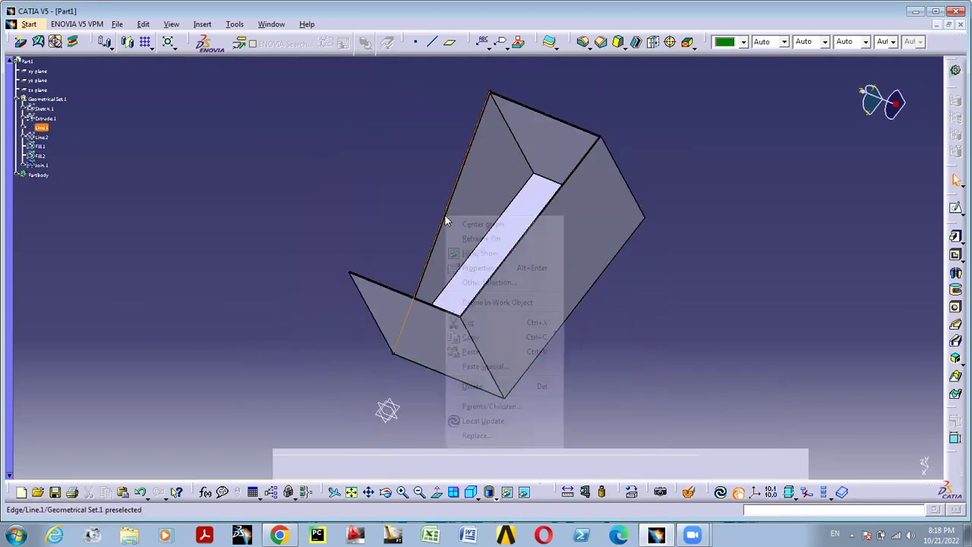
{"action": "left_click", "coordinate": [483, 254]}
{"action": "middle_click_drag", "start_coordinate": [607, 288], "coordinate": [693, 340]}
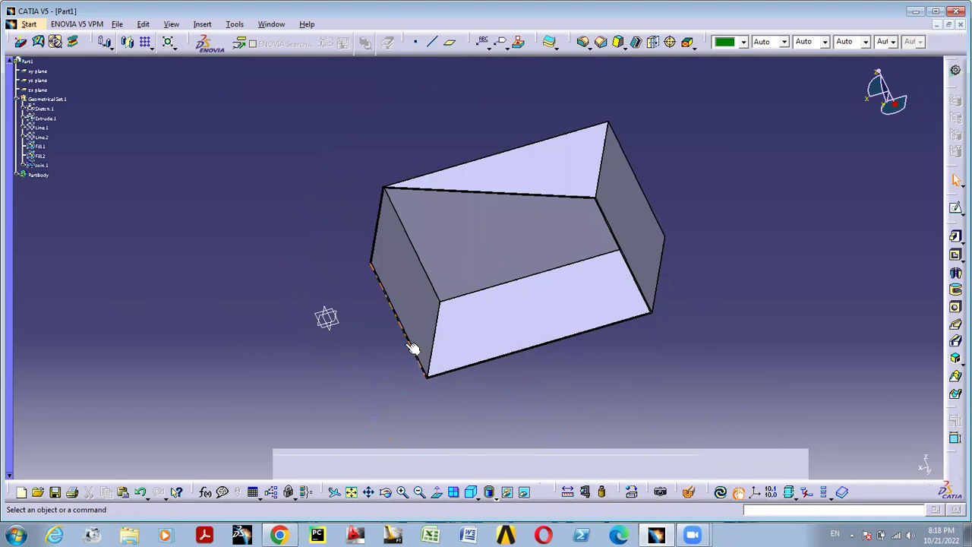
{"action": "middle_click_drag", "start_coordinate": [413, 348], "coordinate": [421, 245]}
{"action": "middle_click_drag", "start_coordinate": [569, 391], "coordinate": [568, 325]}
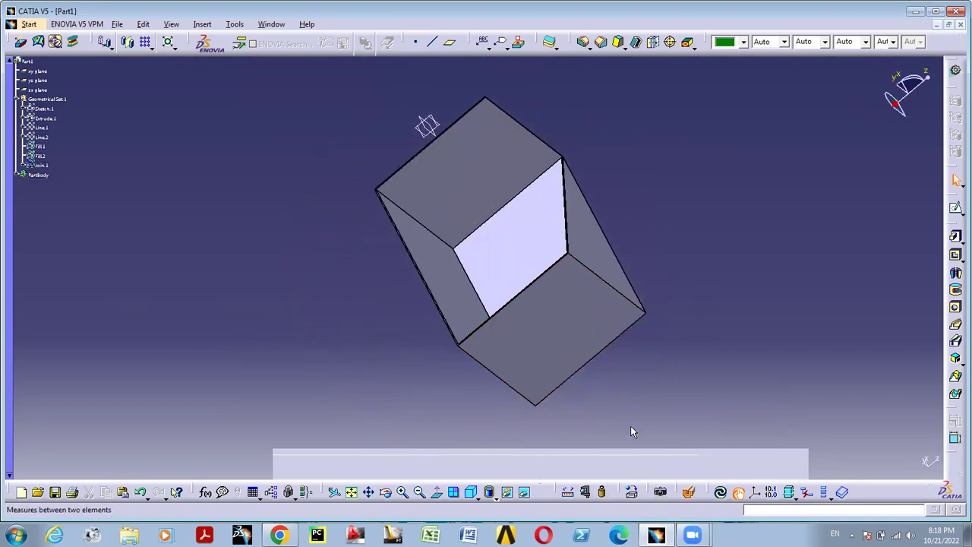
{"action": "type", "text": "c:Dynamic Sectioning"}
{"action": "key", "text": "Return"}
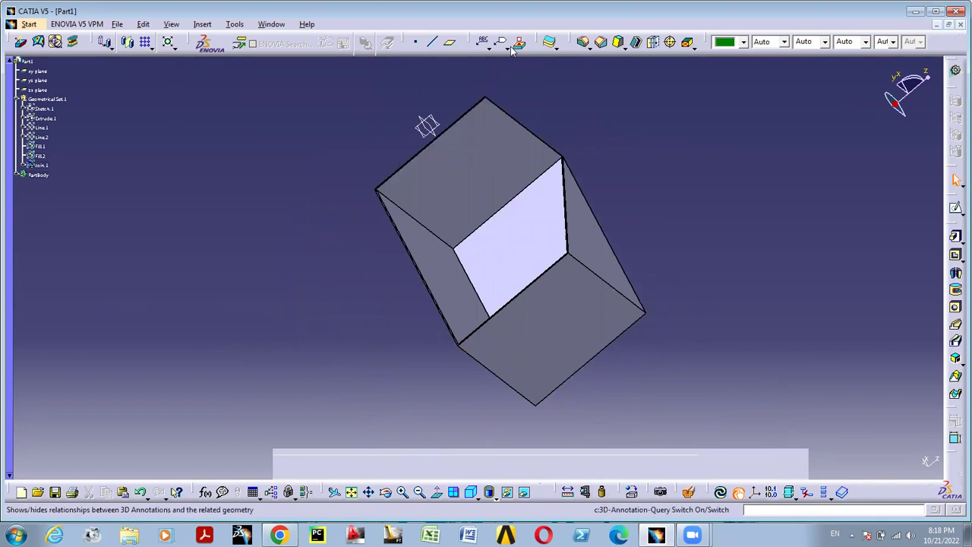
Color the outer faces of the triangular side and the adjoining end wall of the solid black
{"action": "left_click", "coordinate": [739, 43]}
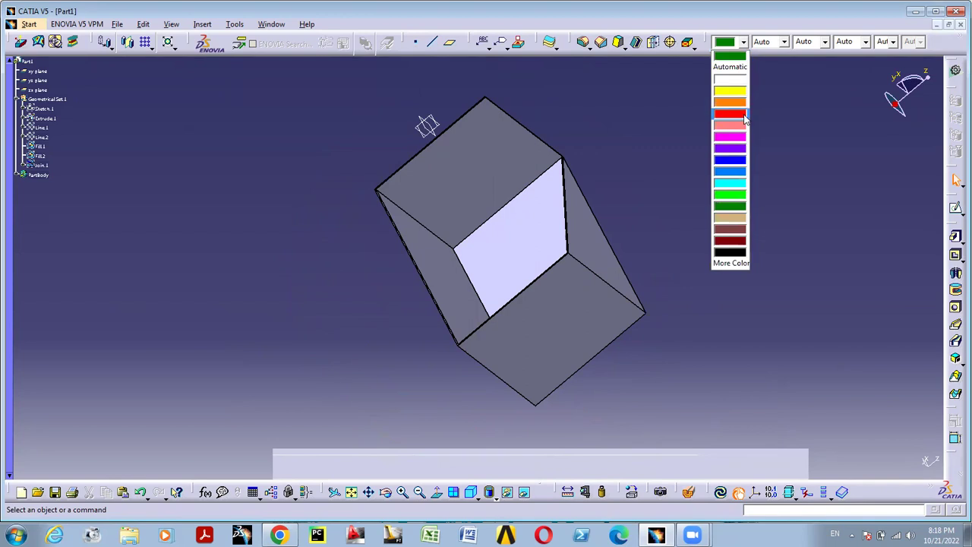
{"action": "left_click", "coordinate": [635, 271]}
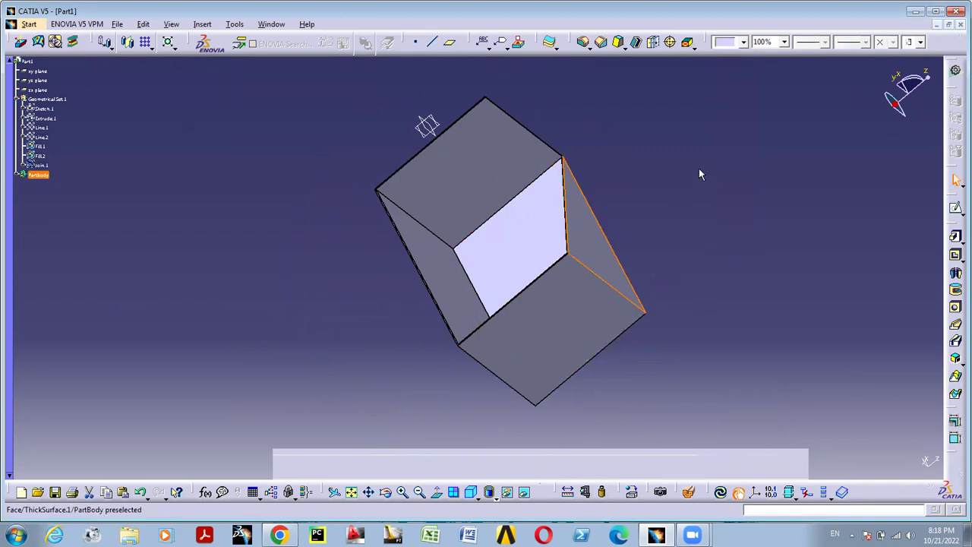
{"action": "left_click", "coordinate": [745, 43]}
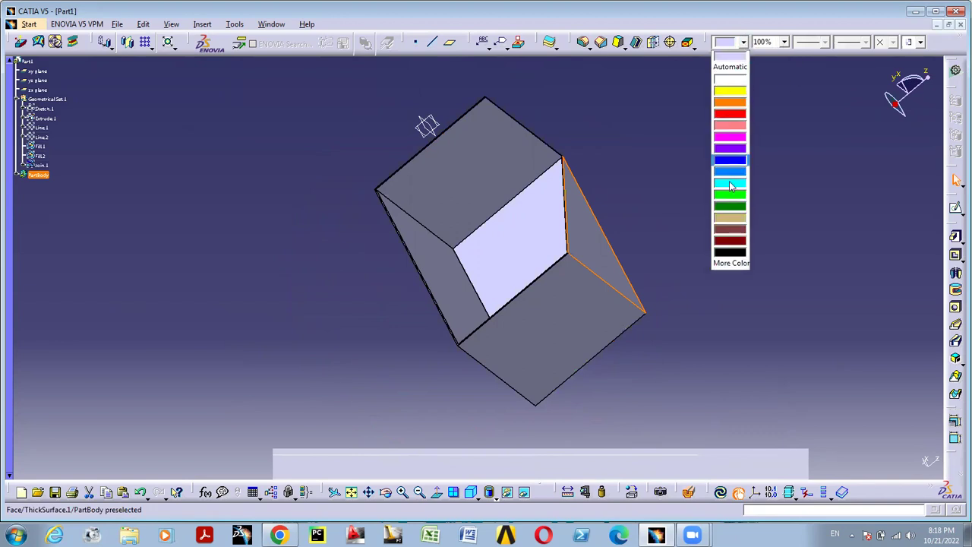
{"action": "left_click", "coordinate": [730, 245]}
{"action": "left_click", "coordinate": [574, 295]}
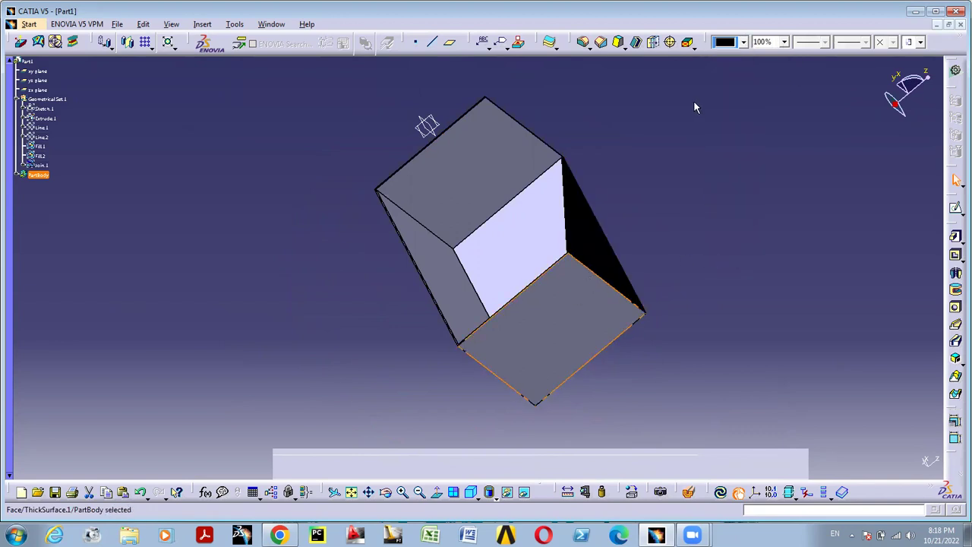
{"action": "left_click", "coordinate": [744, 43]}
{"action": "left_click", "coordinate": [728, 253]}
Color the inner face of the base light blue and the inner face of the end wall opposite the black one orange
{"action": "middle_click_drag", "start_coordinate": [636, 219], "coordinate": [552, 243]}
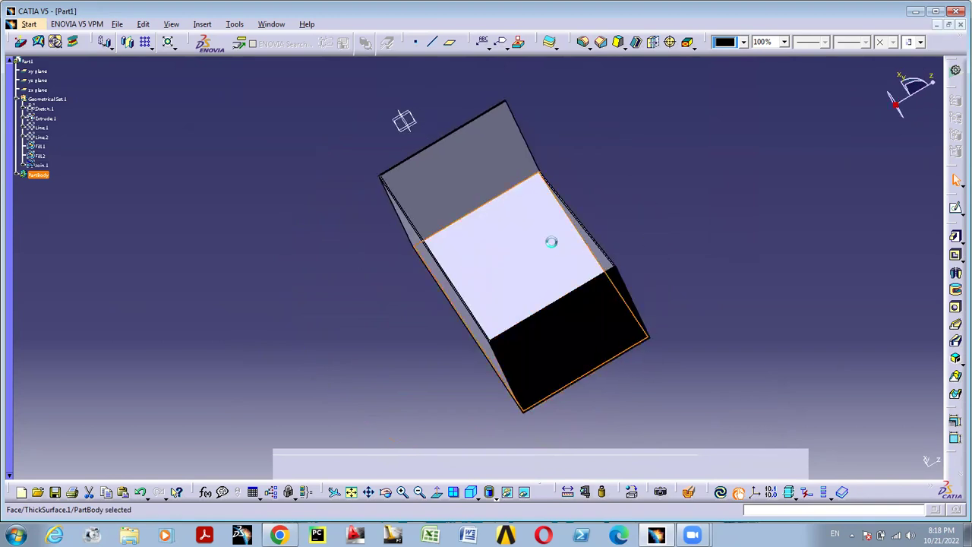
{"action": "left_click", "coordinate": [742, 43]}
{"action": "left_click", "coordinate": [723, 173]}
{"action": "middle_click_drag", "start_coordinate": [658, 134], "coordinate": [527, 156]}
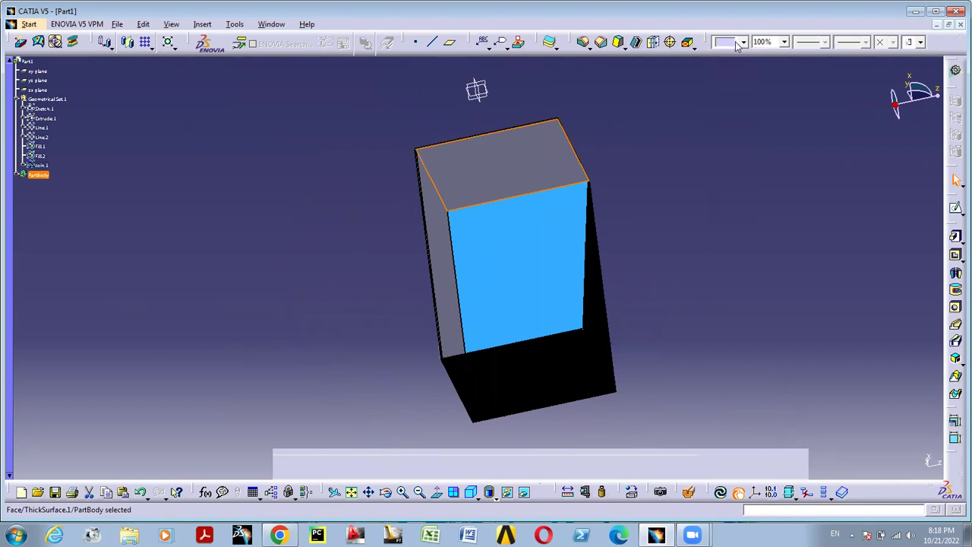
{"action": "left_click", "coordinate": [743, 43]}
{"action": "left_click", "coordinate": [729, 101]}
Color the inner face of the four-sided long side wall light blue and its outer face brown
{"action": "middle_click_drag", "start_coordinate": [651, 120], "coordinate": [606, 10]}
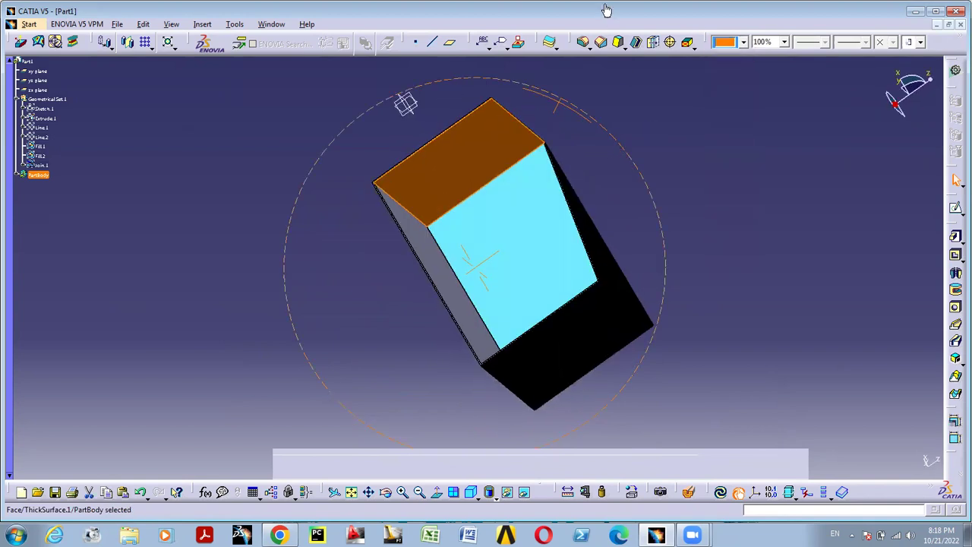
{"action": "left_click", "coordinate": [451, 296]}
{"action": "left_click", "coordinate": [742, 43]}
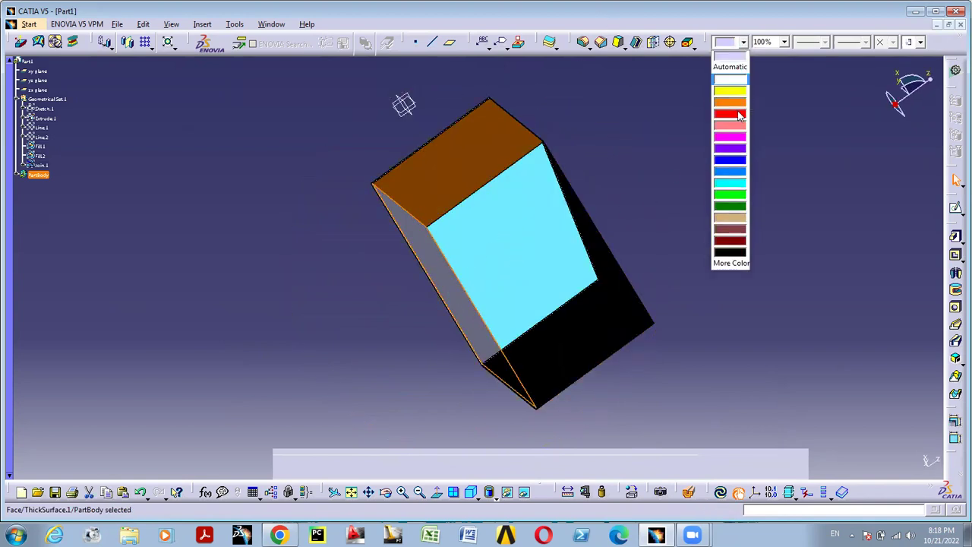
{"action": "left_click", "coordinate": [727, 172]}
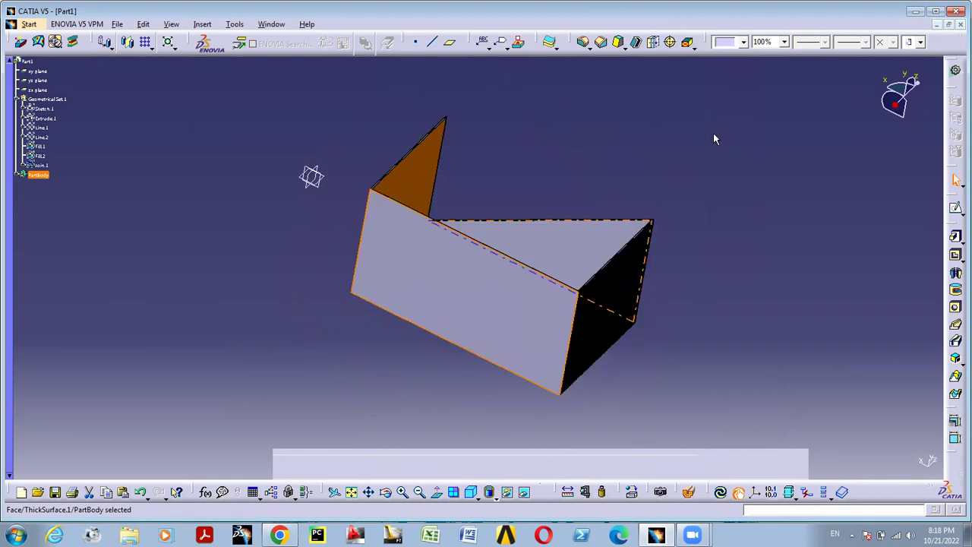
{"action": "left_click", "coordinate": [744, 42]}
{"action": "left_click", "coordinate": [731, 230]}
Color the inner face of the triangular side red and the outer face of the base magenta
{"action": "middle_click_drag", "start_coordinate": [772, 226], "coordinate": [543, 200]}
{"action": "left_click", "coordinate": [543, 200]}
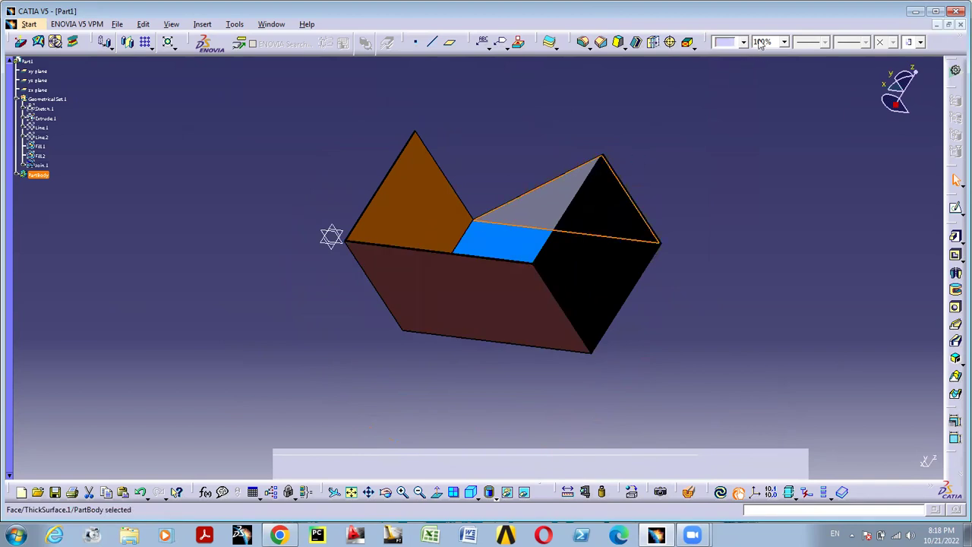
{"action": "left_click", "coordinate": [743, 42]}
{"action": "left_click", "coordinate": [729, 118]}
{"action": "middle_click_drag", "start_coordinate": [763, 138], "coordinate": [505, 80]}
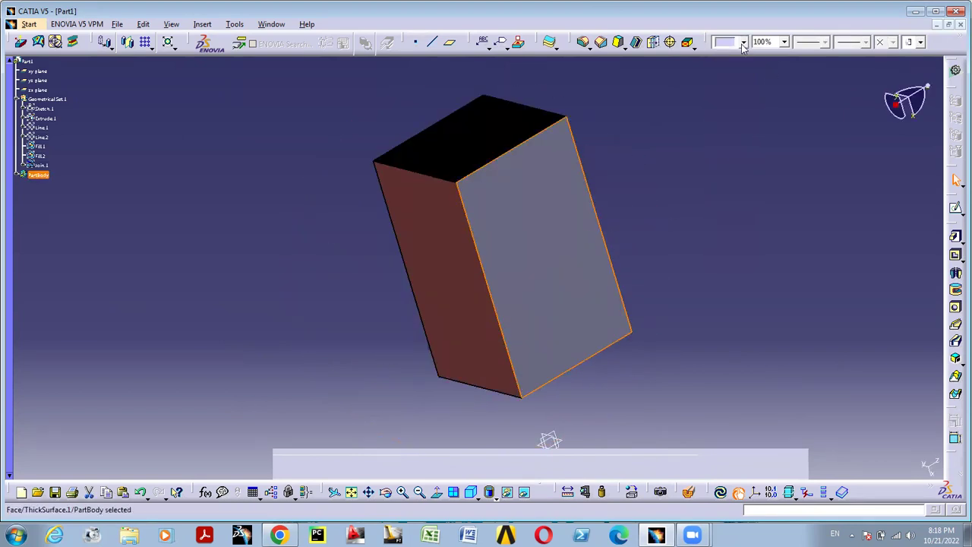
{"action": "left_click", "coordinate": [743, 41]}
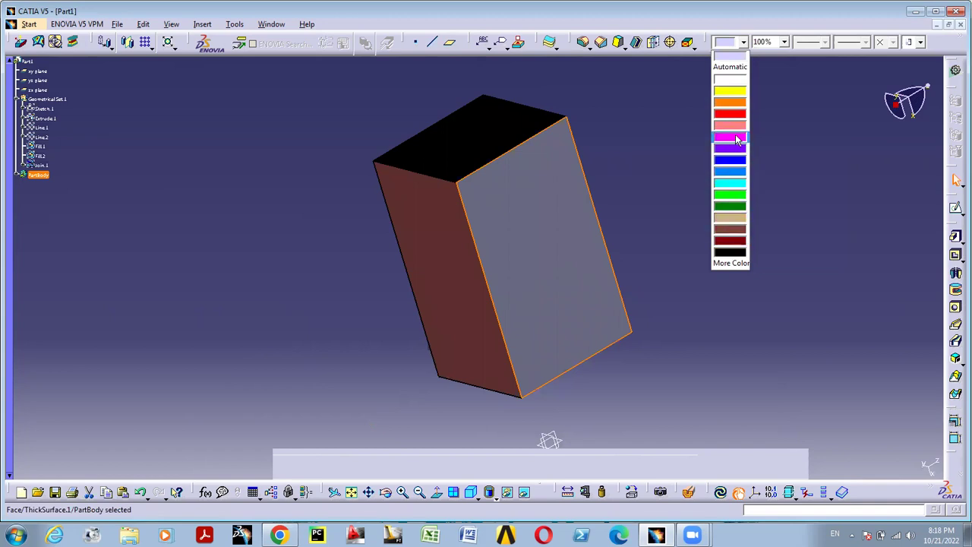
{"action": "left_click", "coordinate": [732, 138]}
Color the uncolored outer face of the end wall opposite the black one orange
{"action": "left_click", "coordinate": [743, 42]}
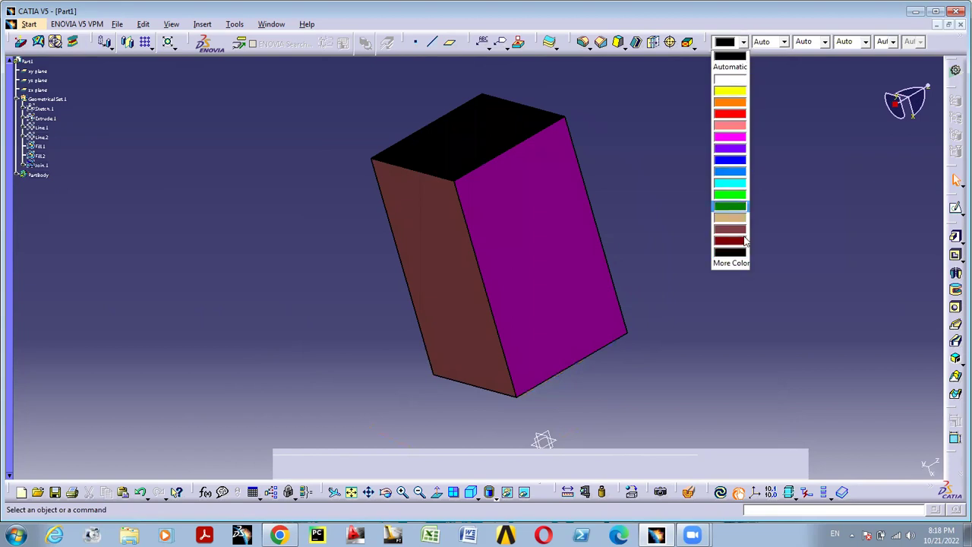
{"action": "middle_click_drag", "start_coordinate": [668, 236], "coordinate": [591, 196]}
{"action": "left_click", "coordinate": [646, 247]}
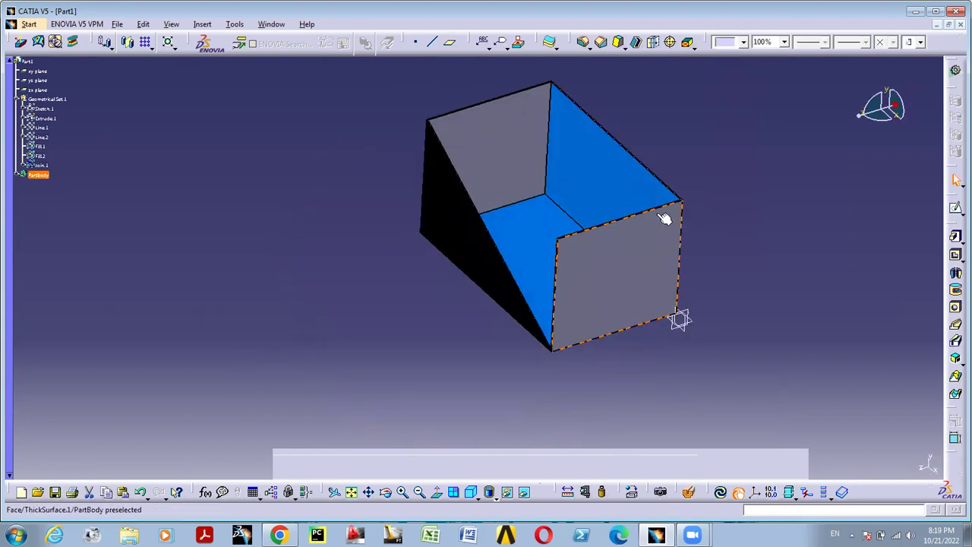
{"action": "left_click", "coordinate": [743, 42]}
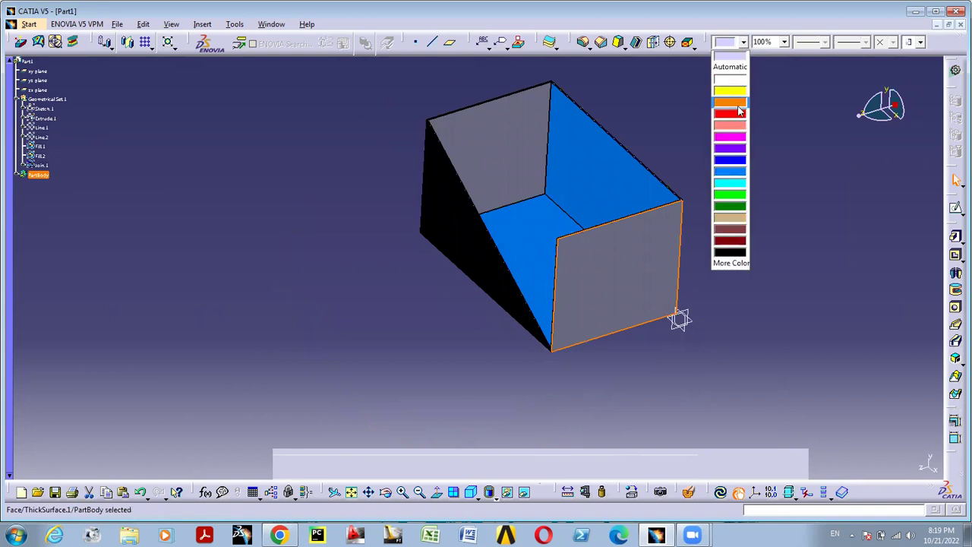
{"action": "left_click", "coordinate": [737, 103]}
Color the inner face of the black end wall dark green
{"action": "left_click", "coordinate": [501, 137]}
{"action": "left_click", "coordinate": [743, 42]}
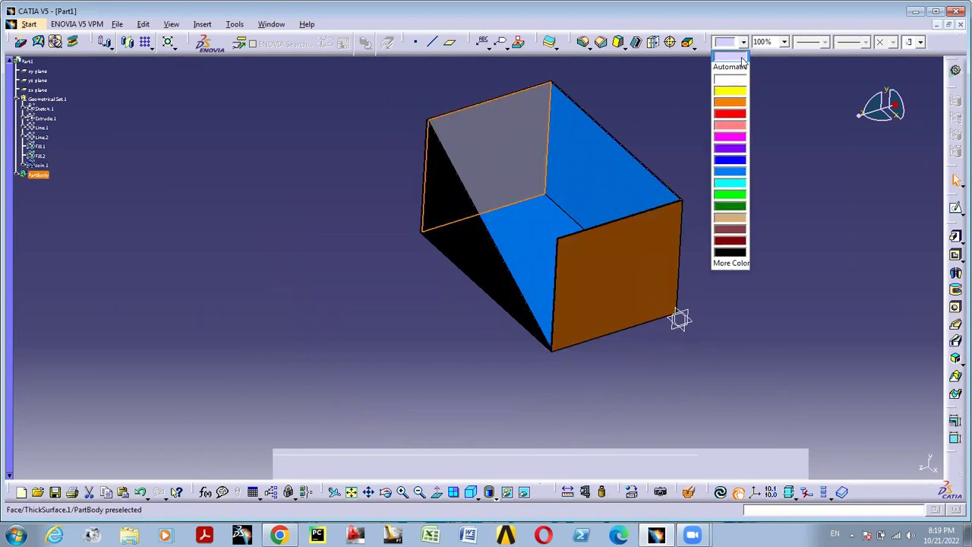
{"action": "left_click", "coordinate": [740, 206]}
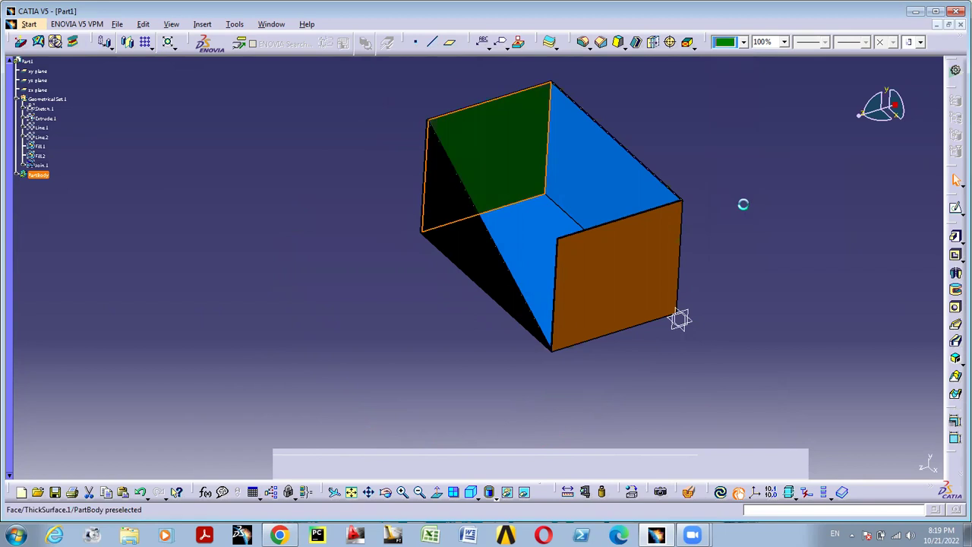
{"action": "middle_click_drag", "start_coordinate": [674, 187], "coordinate": [527, 145]}
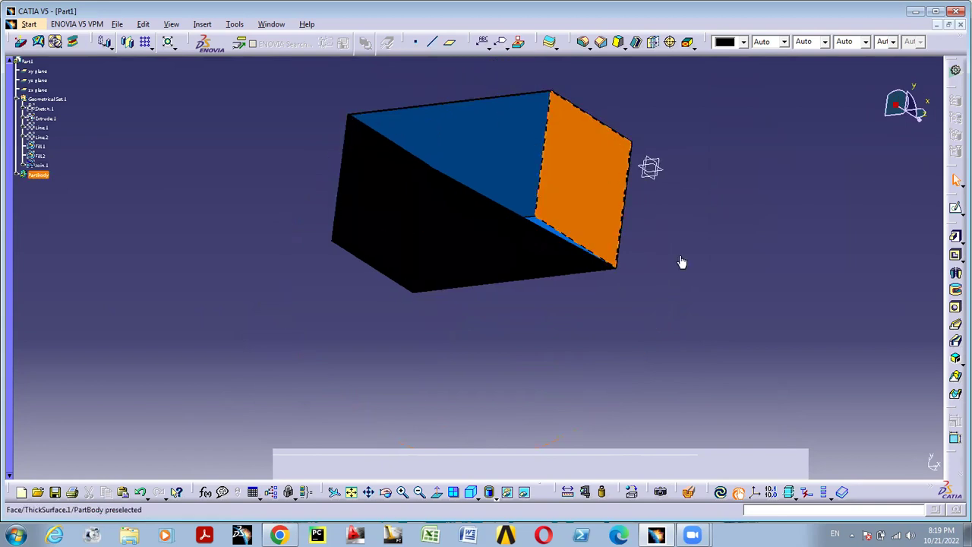
{"action": "middle_click_drag", "start_coordinate": [681, 262], "coordinate": [505, 342]}
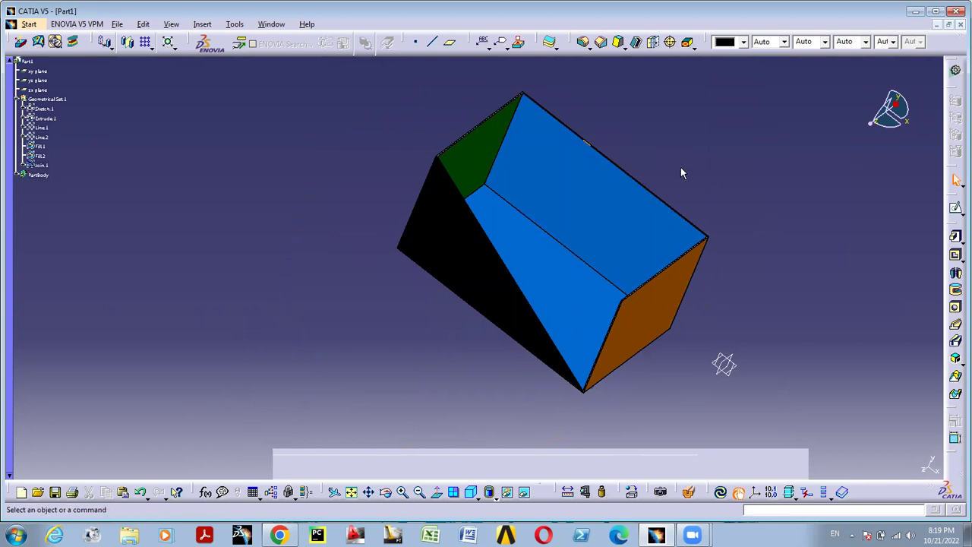
{"action": "middle_click_drag", "start_coordinate": [593, 249], "coordinate": [690, 218]}
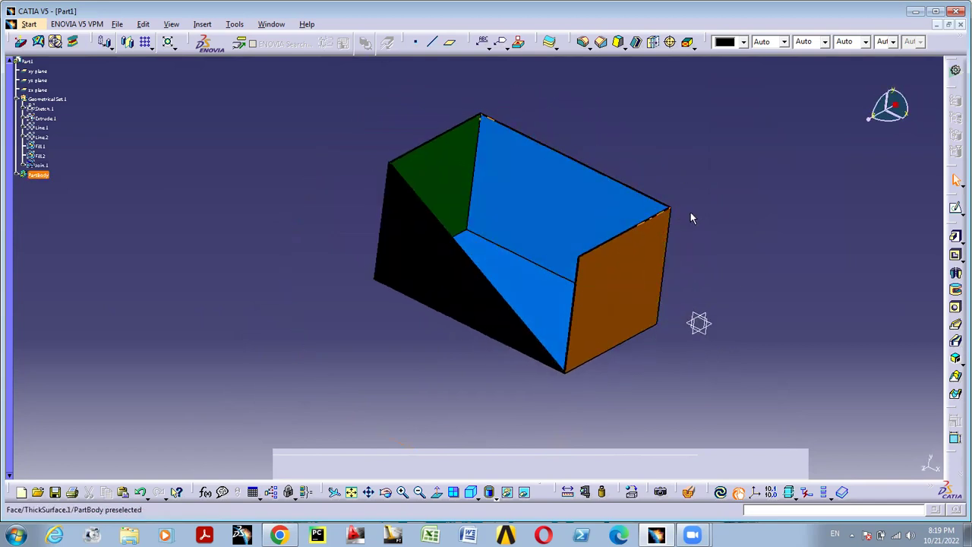